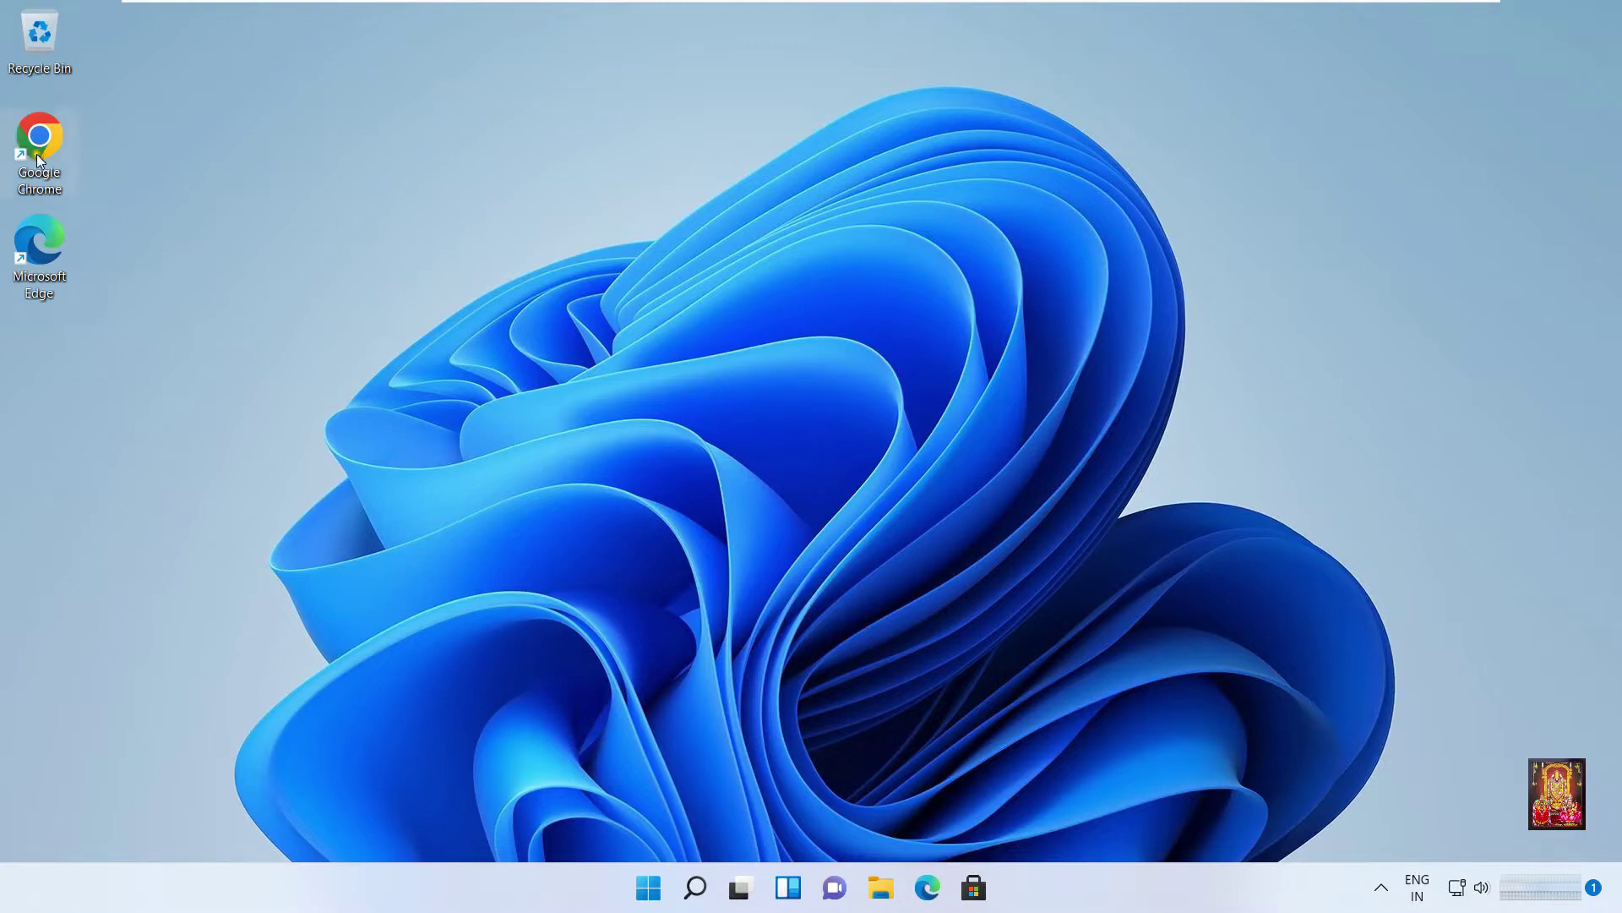
- Launch Chrome, go to google.com and search for 'download power bi desktop'
double_click(38, 155)
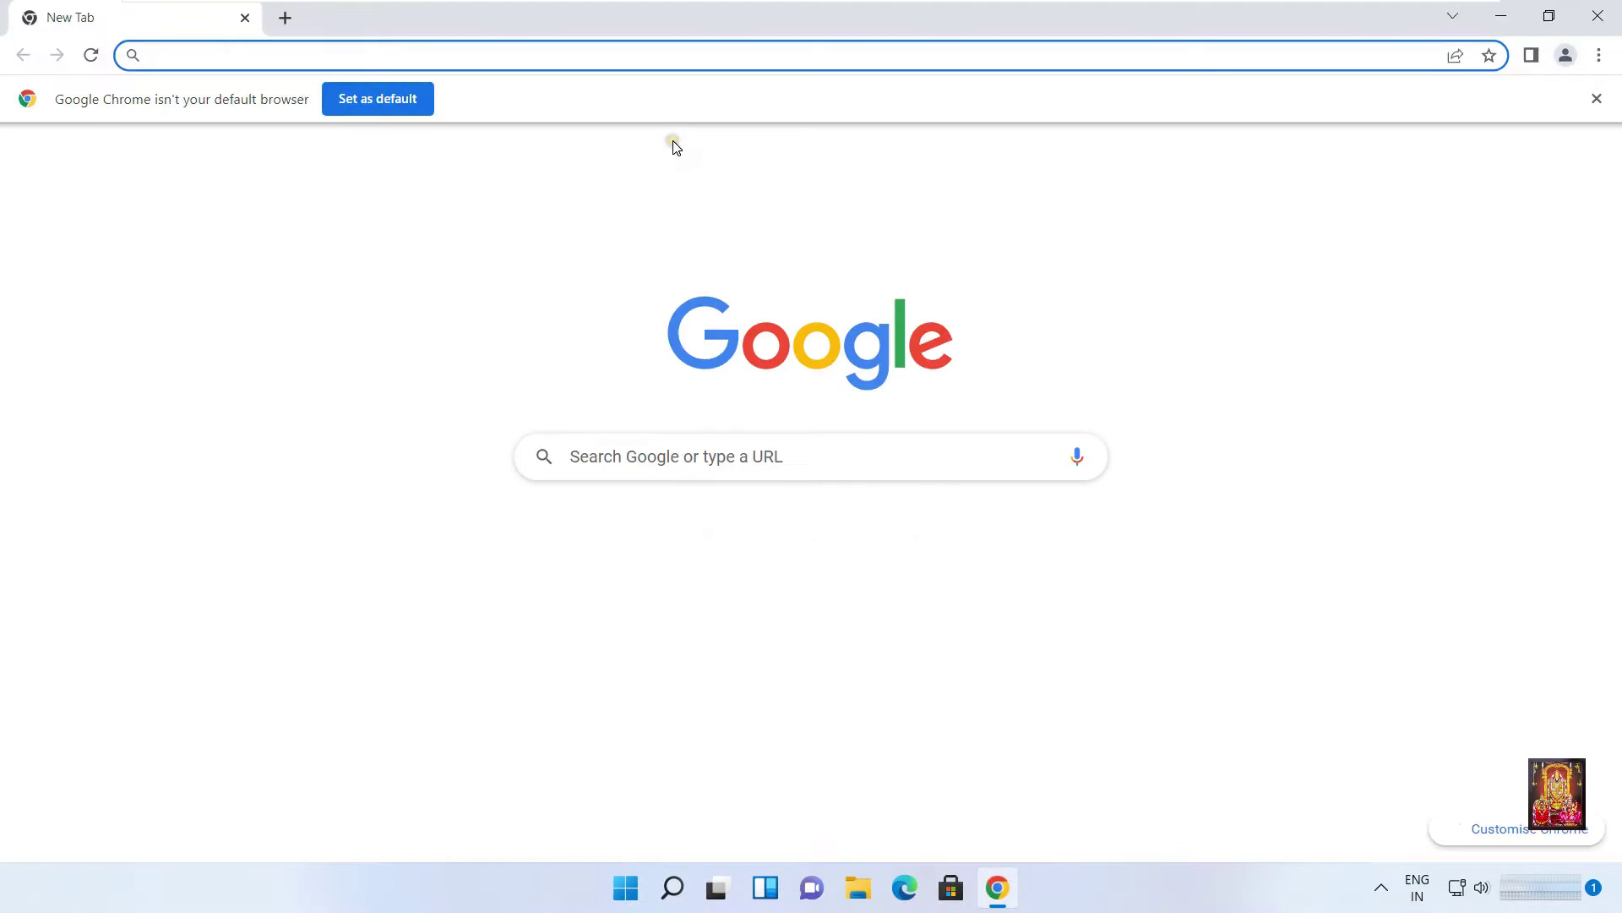
type("google.com")
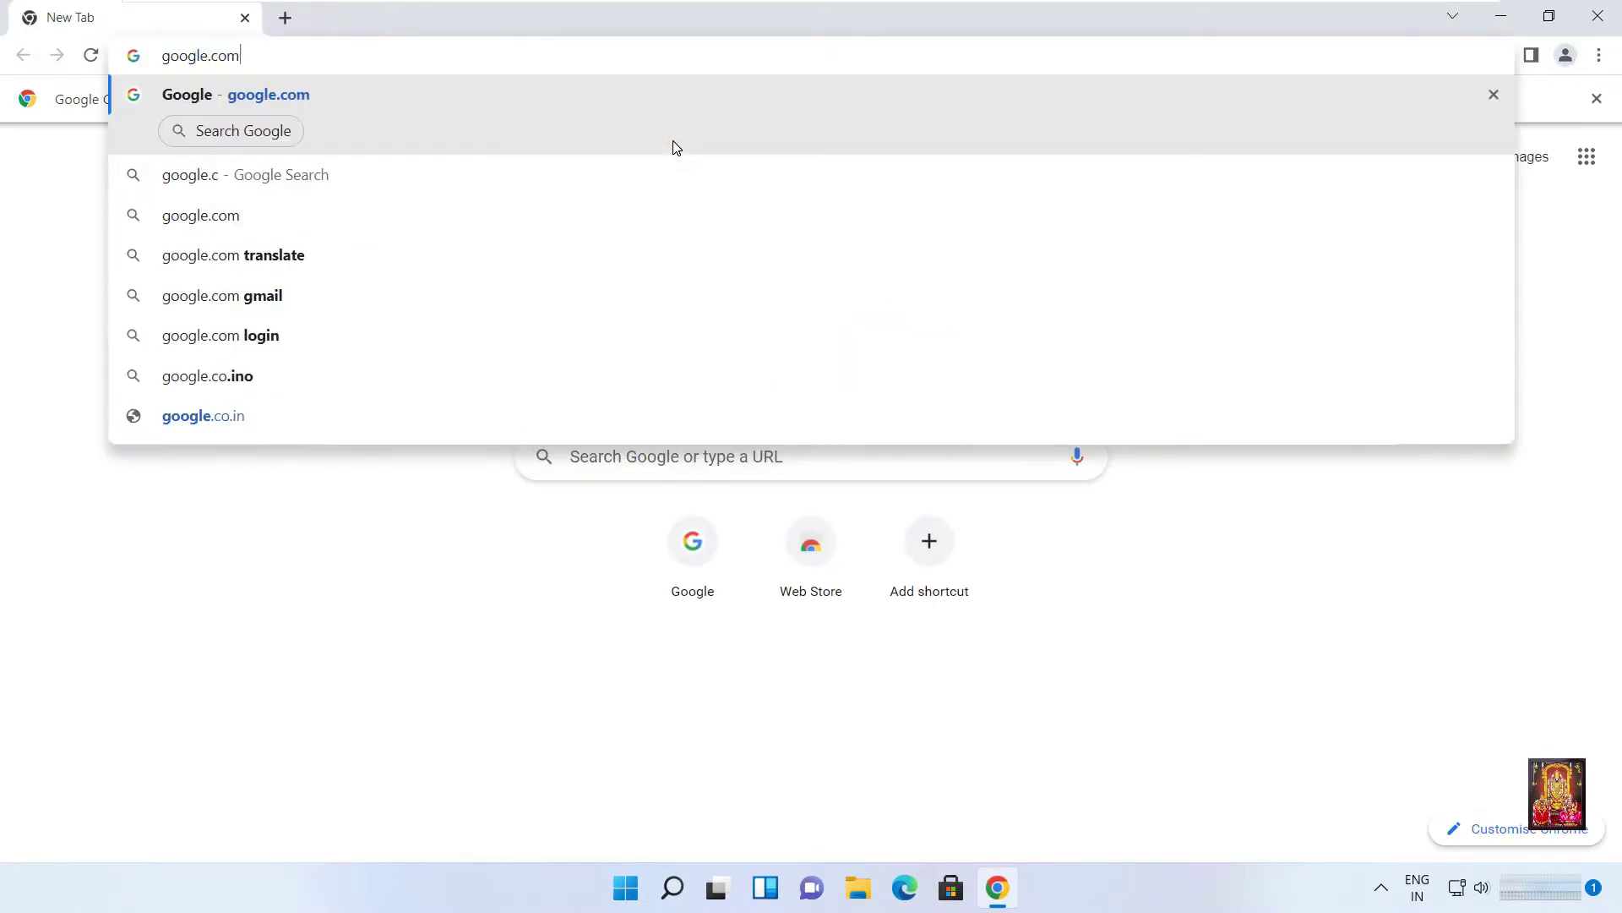
key("Return")
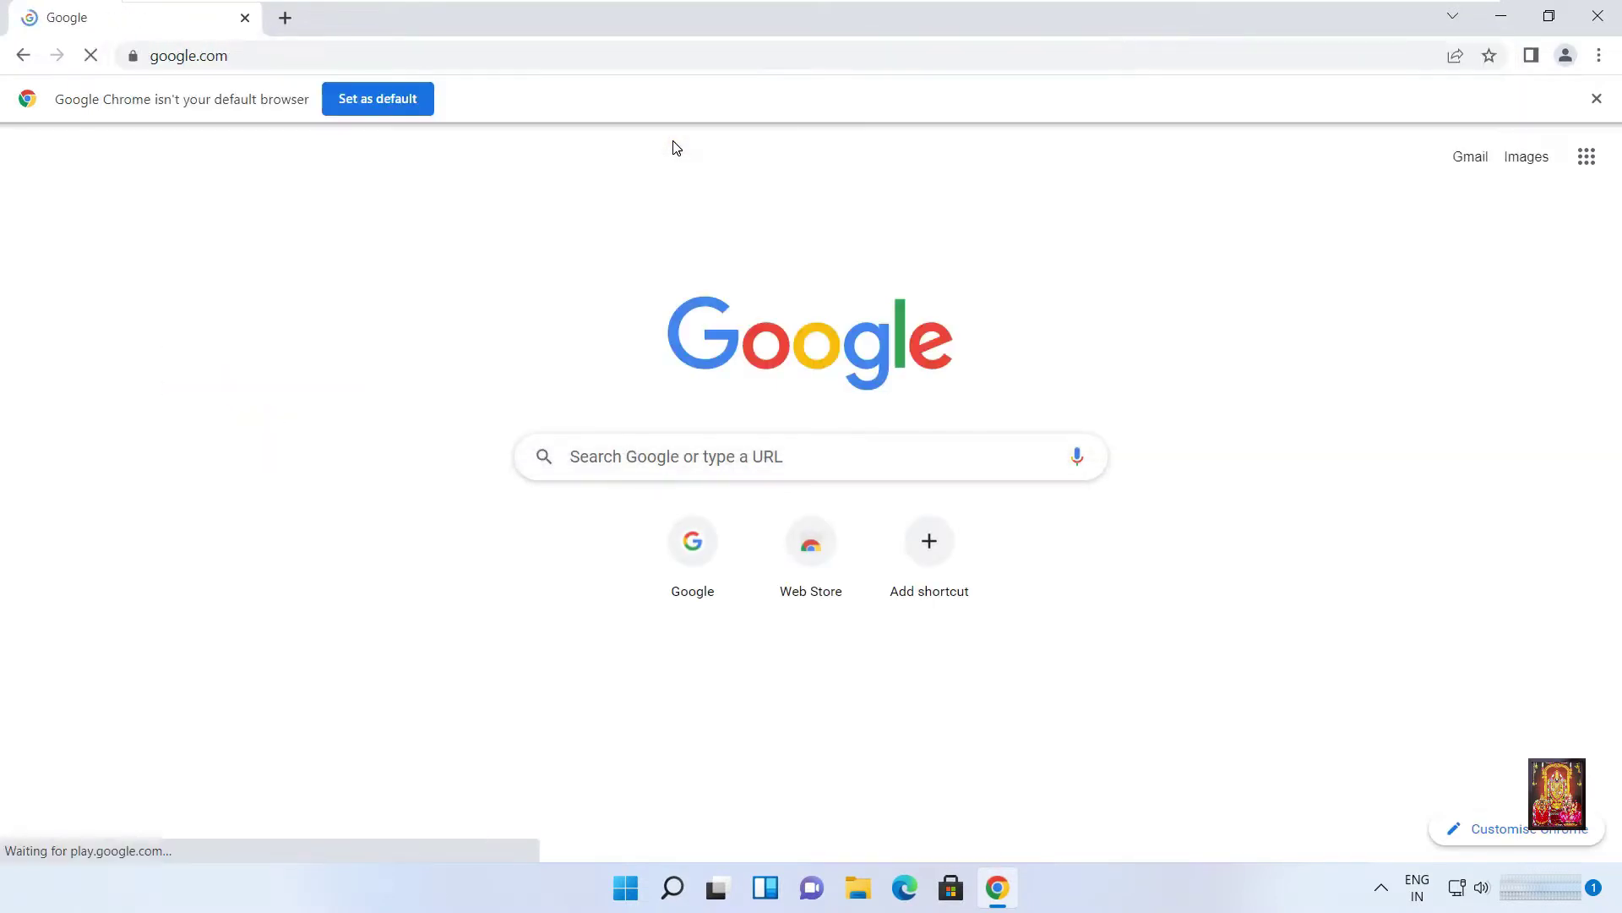
type("download ")
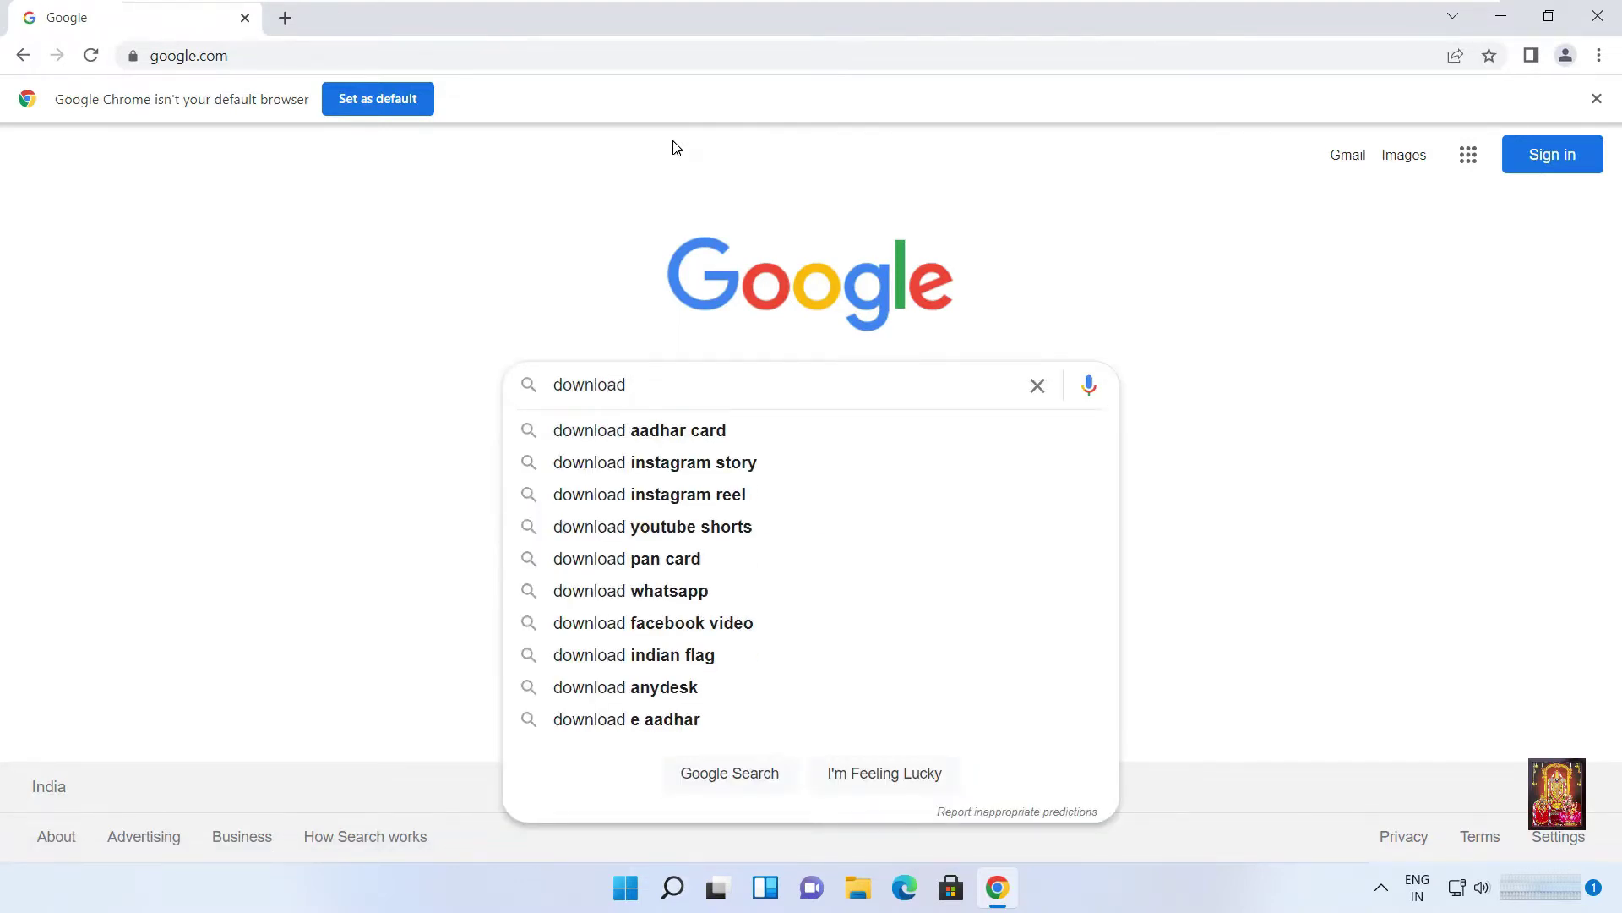
type("power")
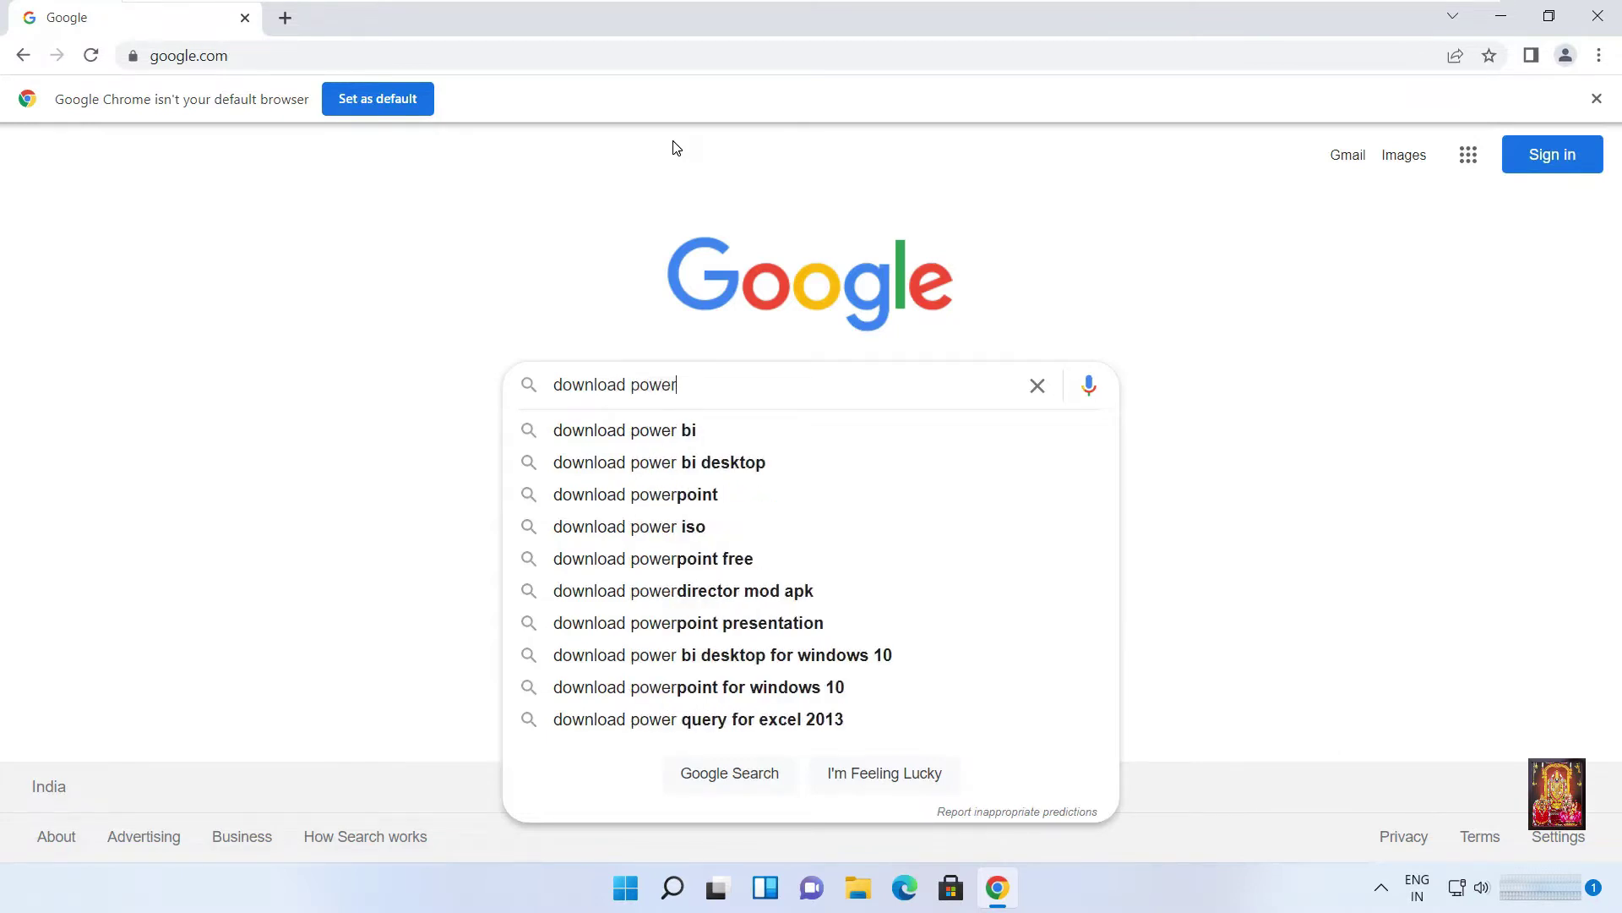
key("Down")
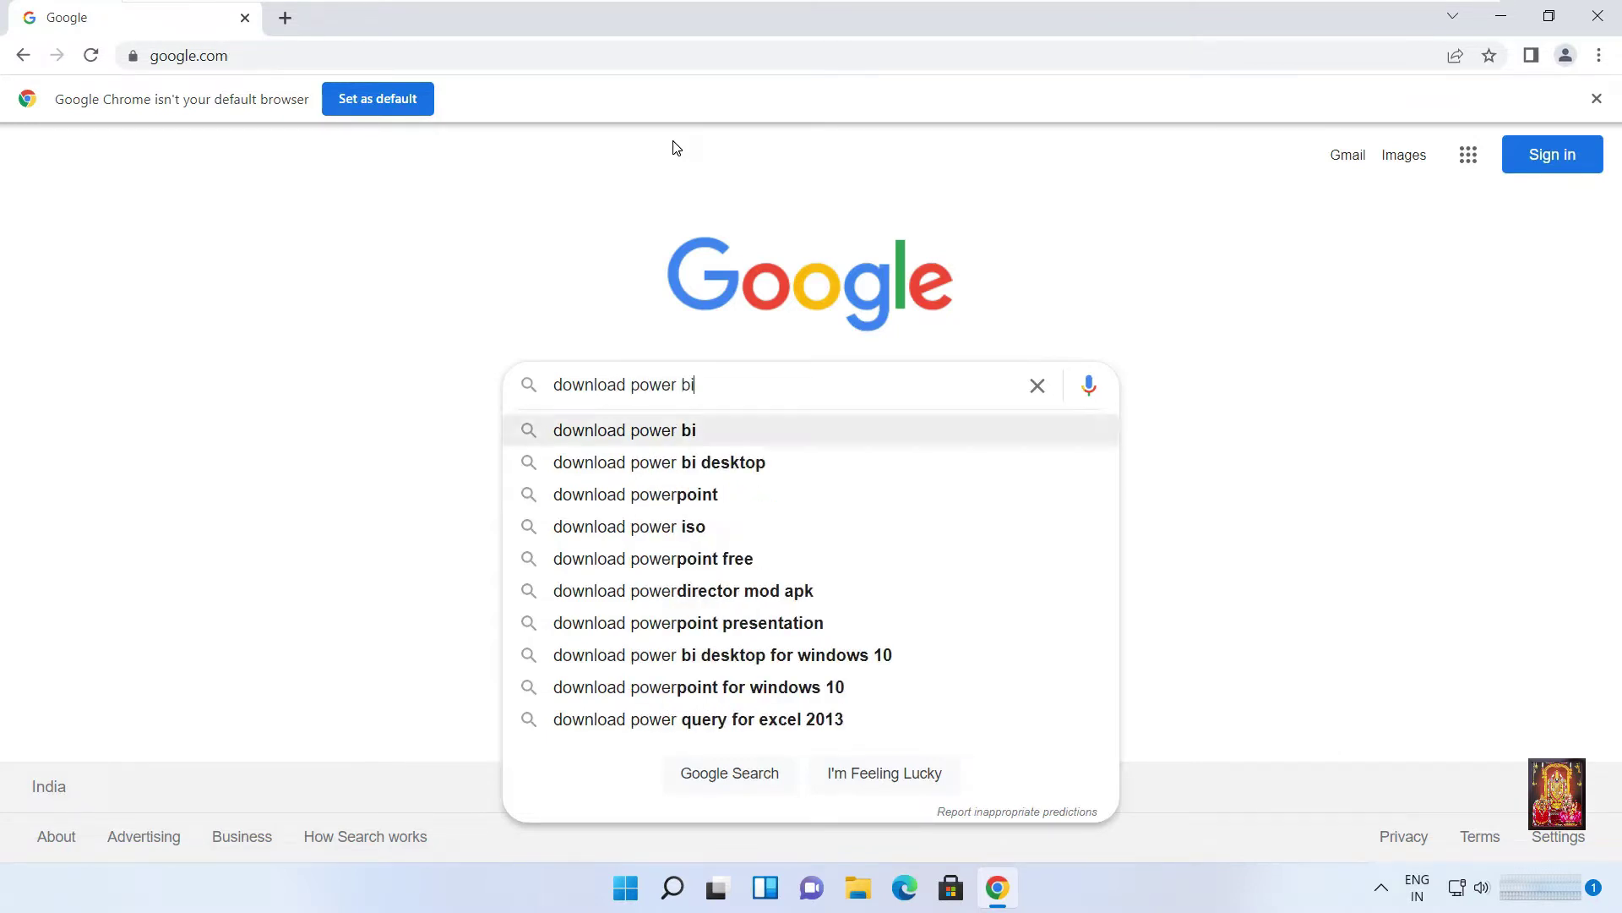
key("Down")
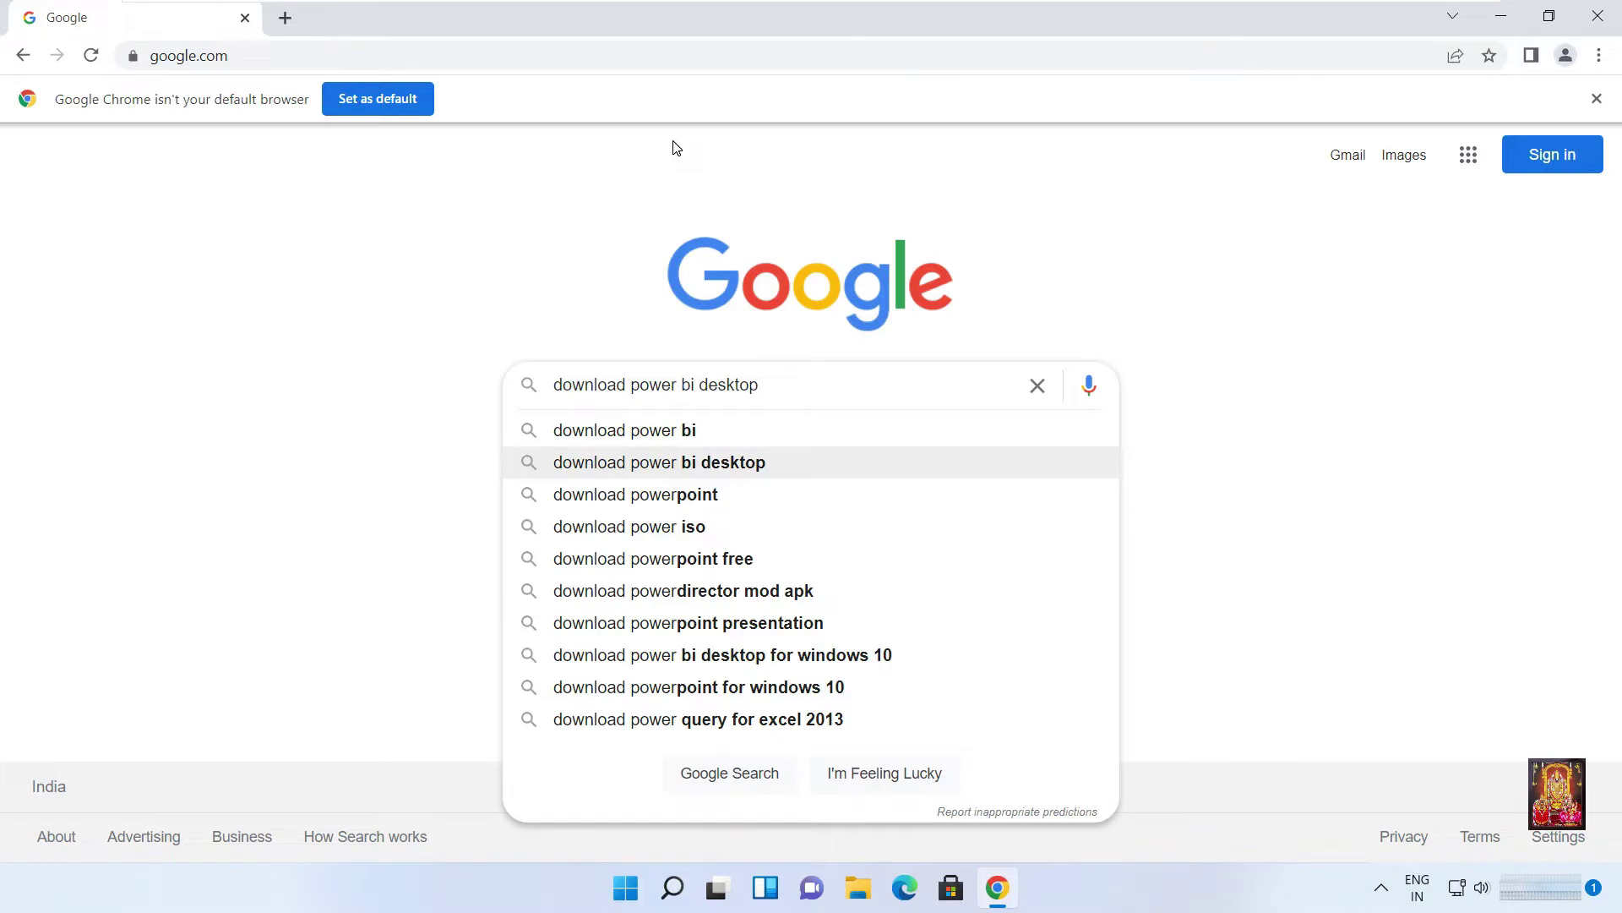
key("Return")
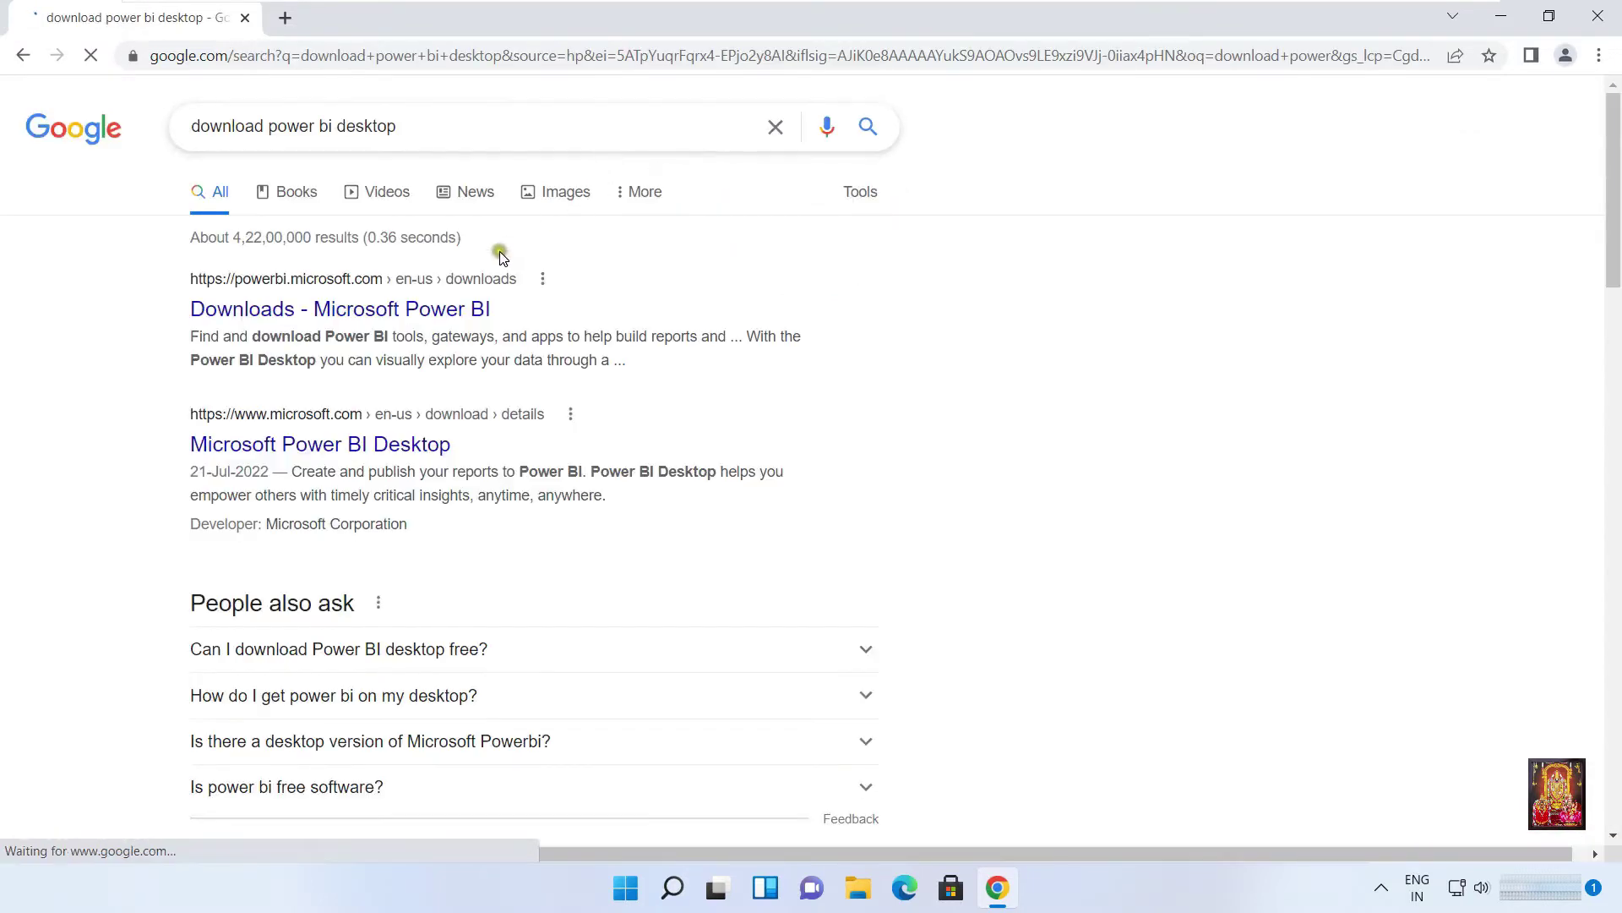
- Open the official Power BI downloads page and its Advanced download options
left_click(405, 309)
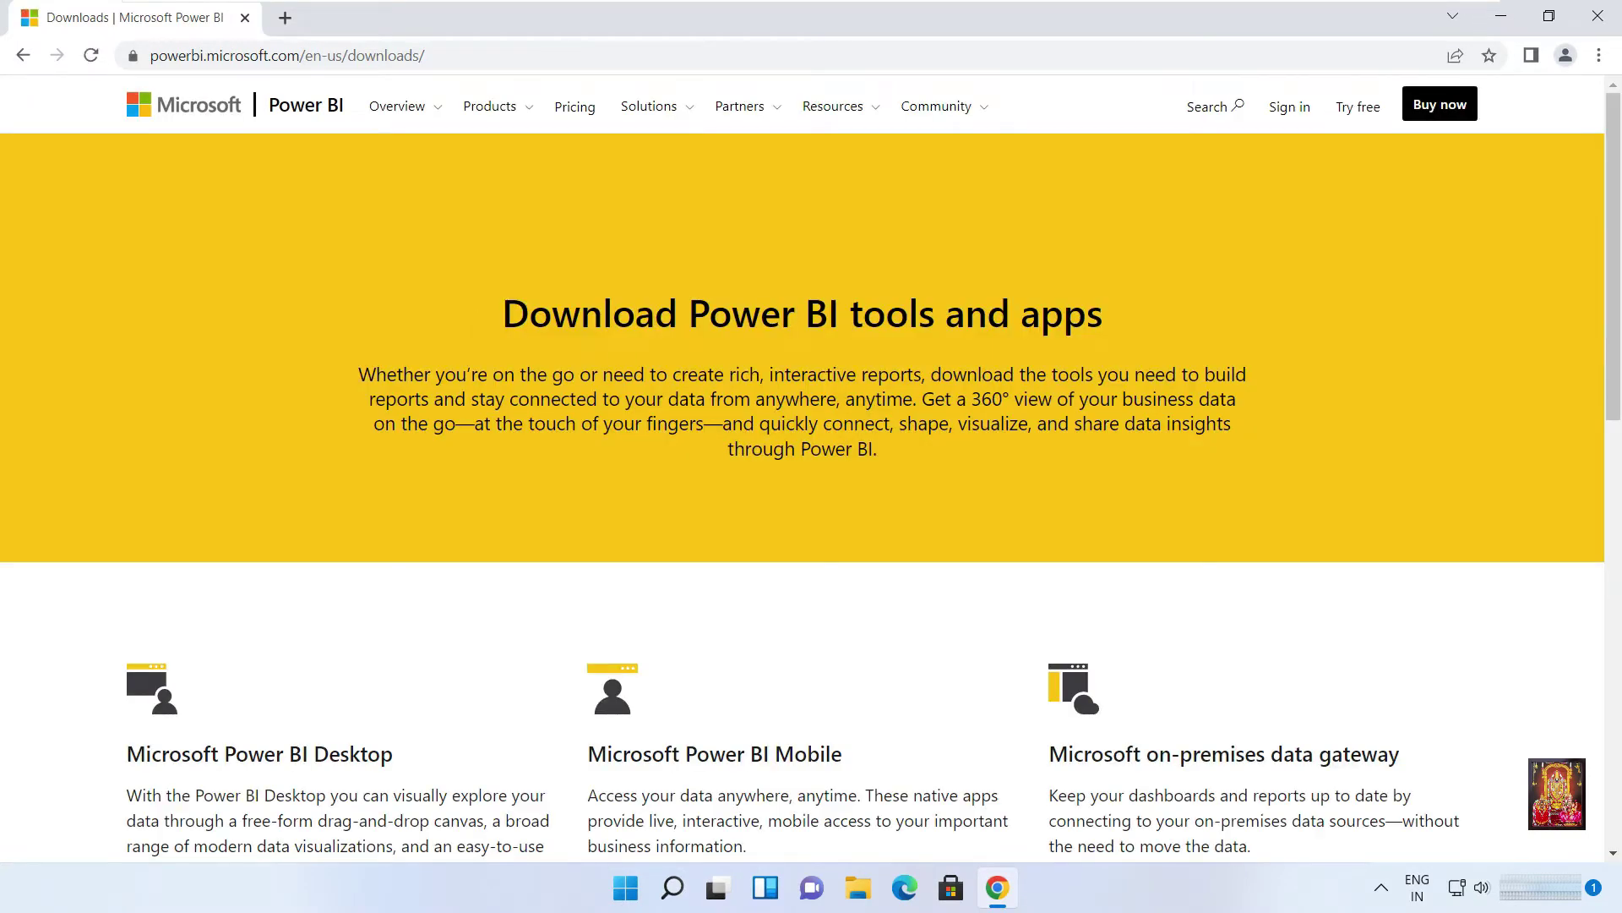
scroll(512, 605, "down", 5)
scroll(511, 607, "down", 4)
scroll(507, 609, "up", 5)
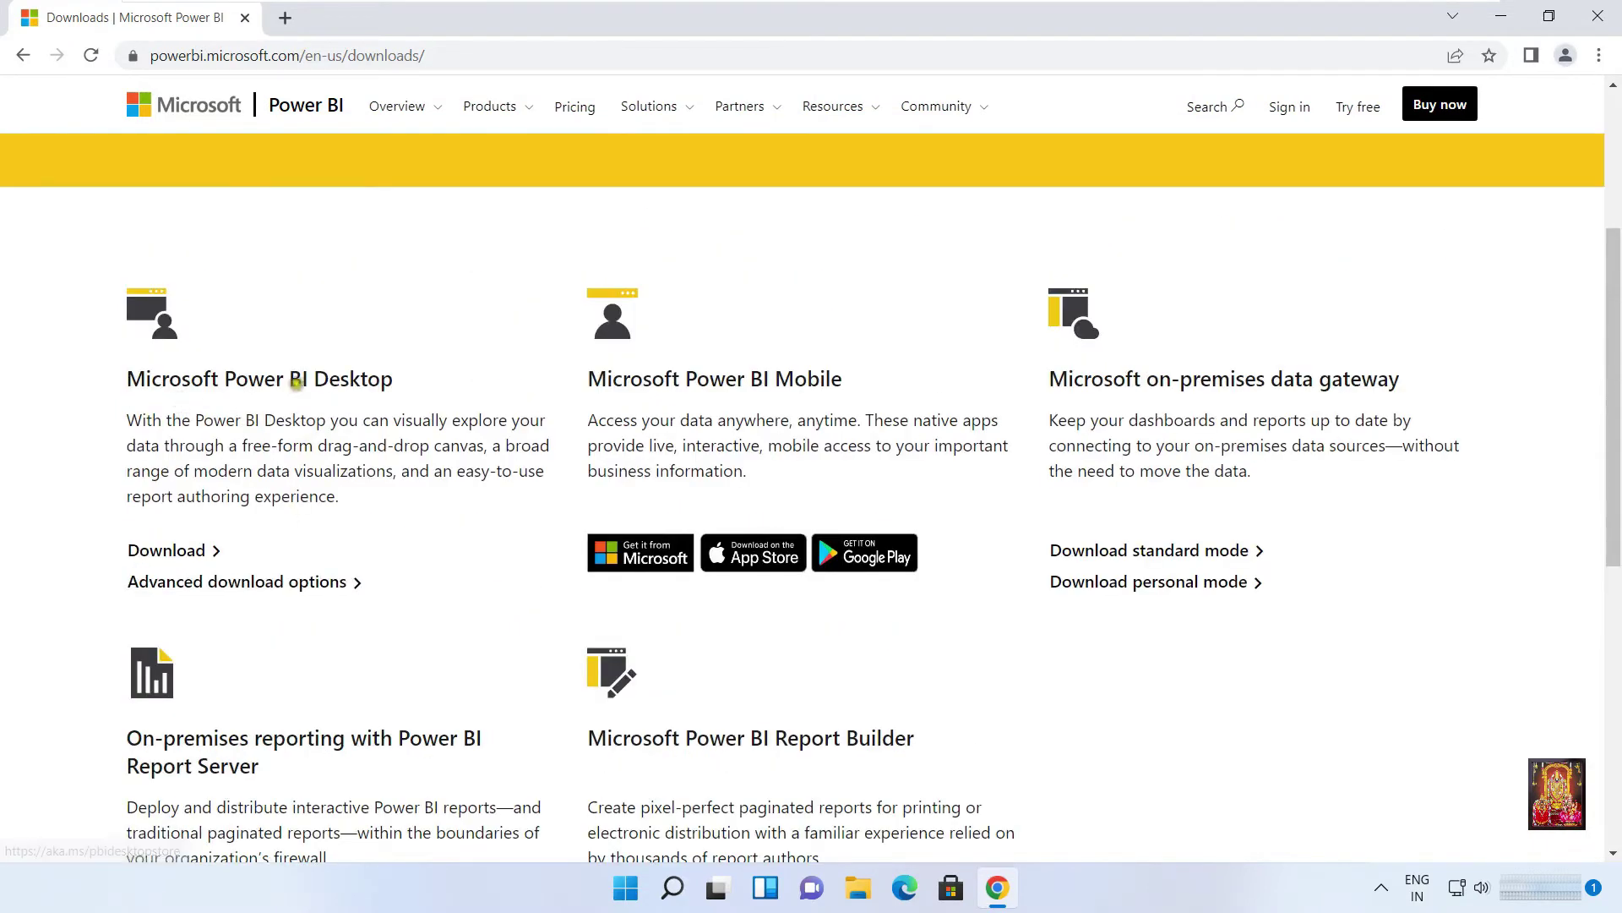
left_click(169, 550)
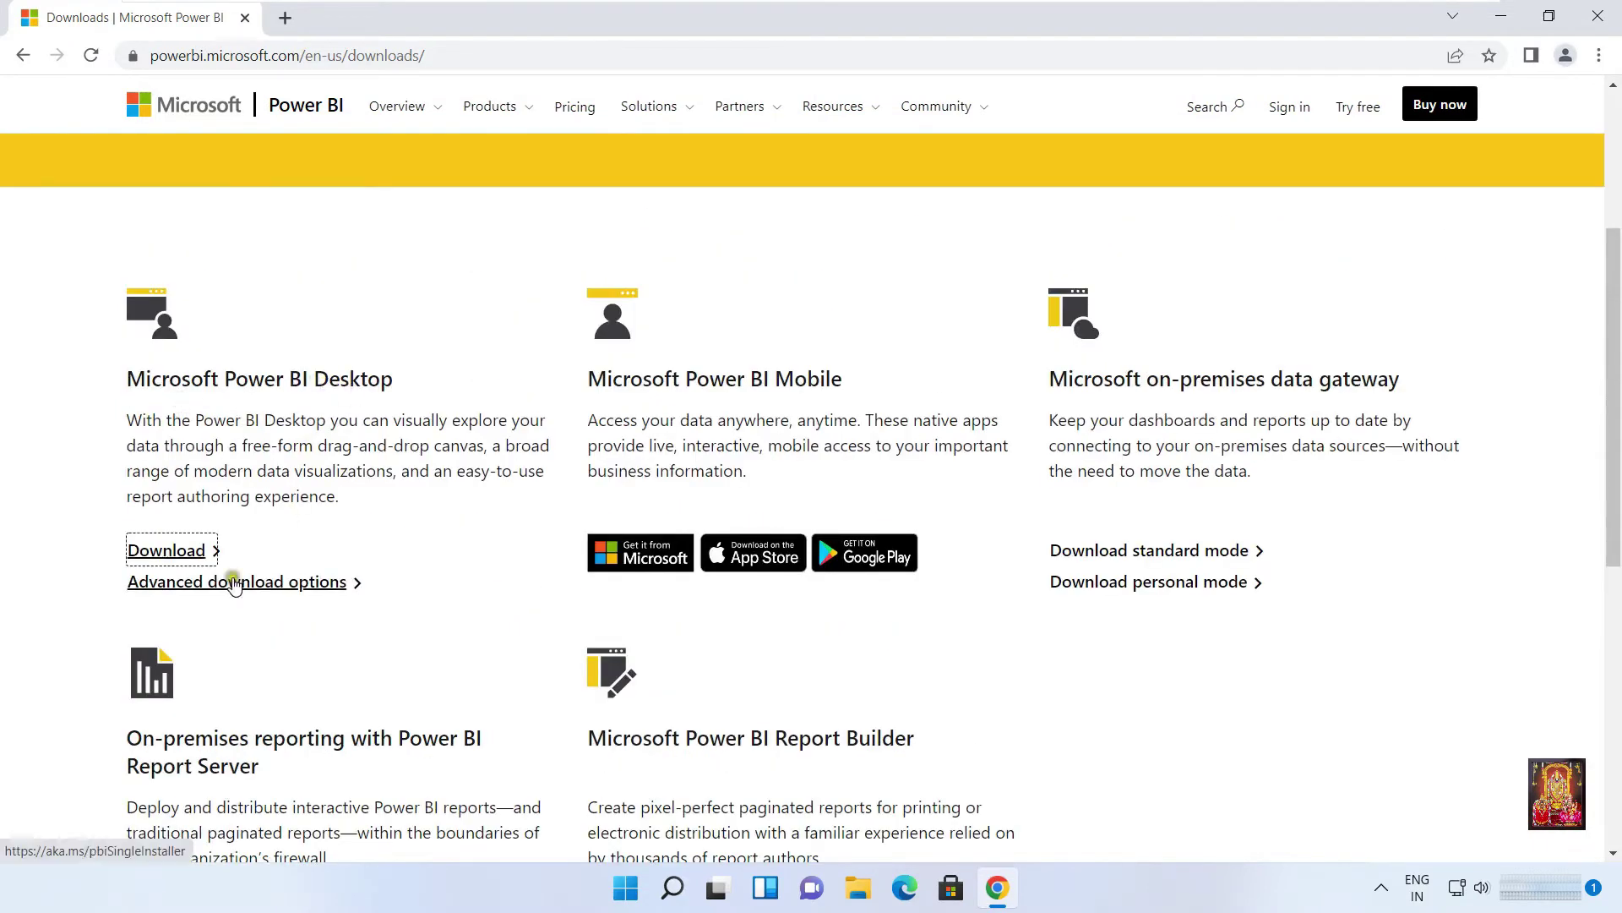
left_click(275, 582)
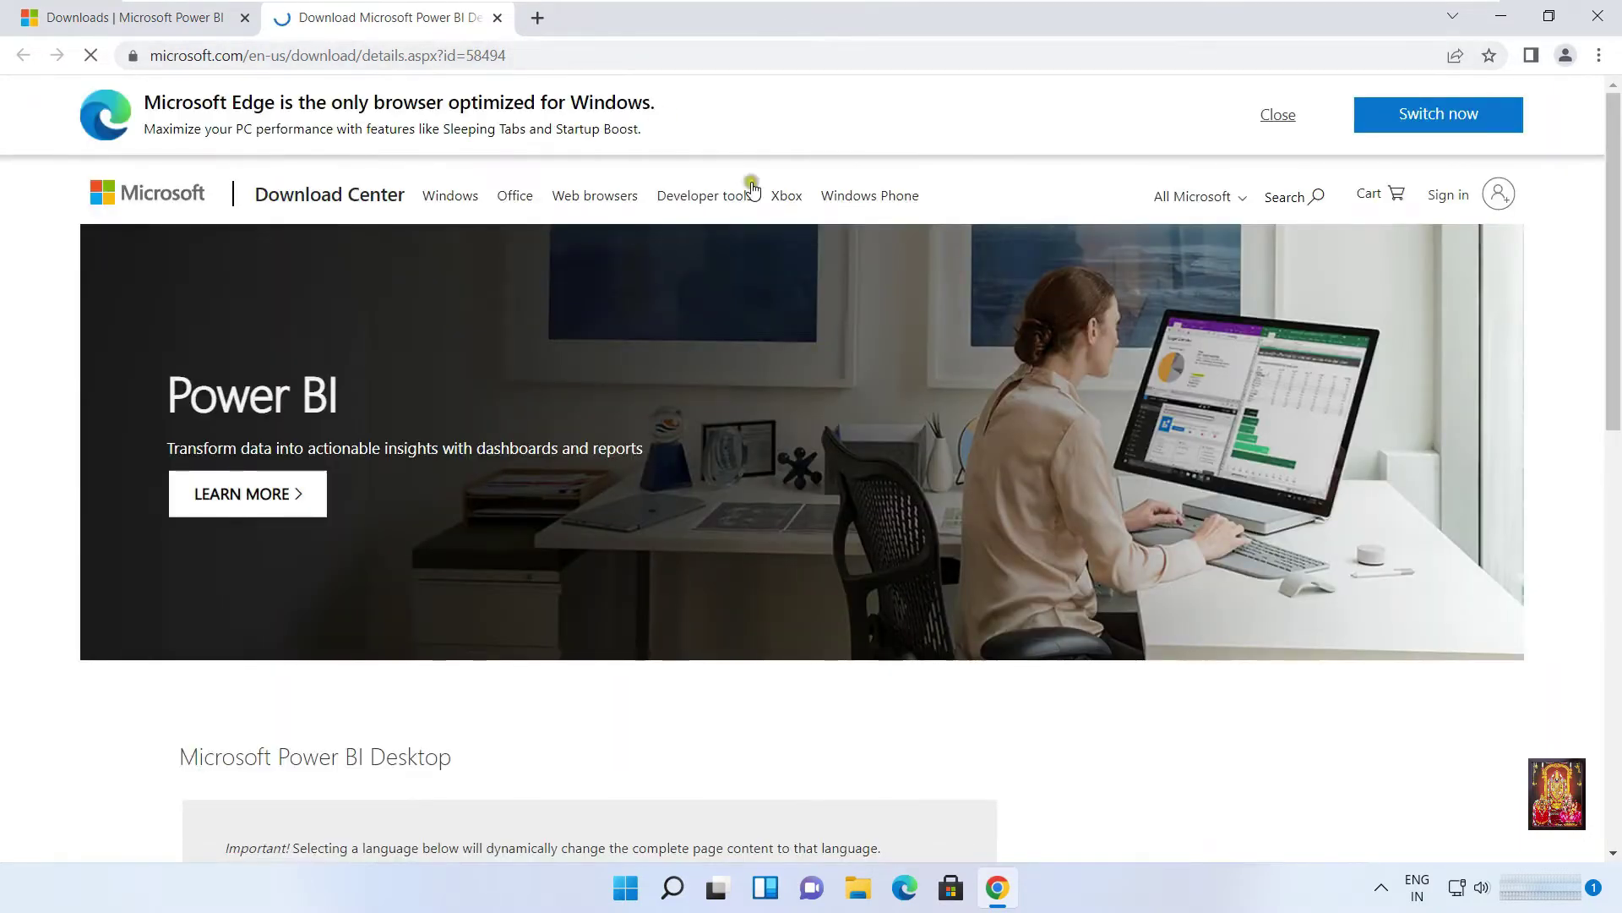
- Download the 64-bit PBIDesktopSetup_x64.exe installer in English and view Chrome's downloads list
scroll(754, 398, "down", 3)
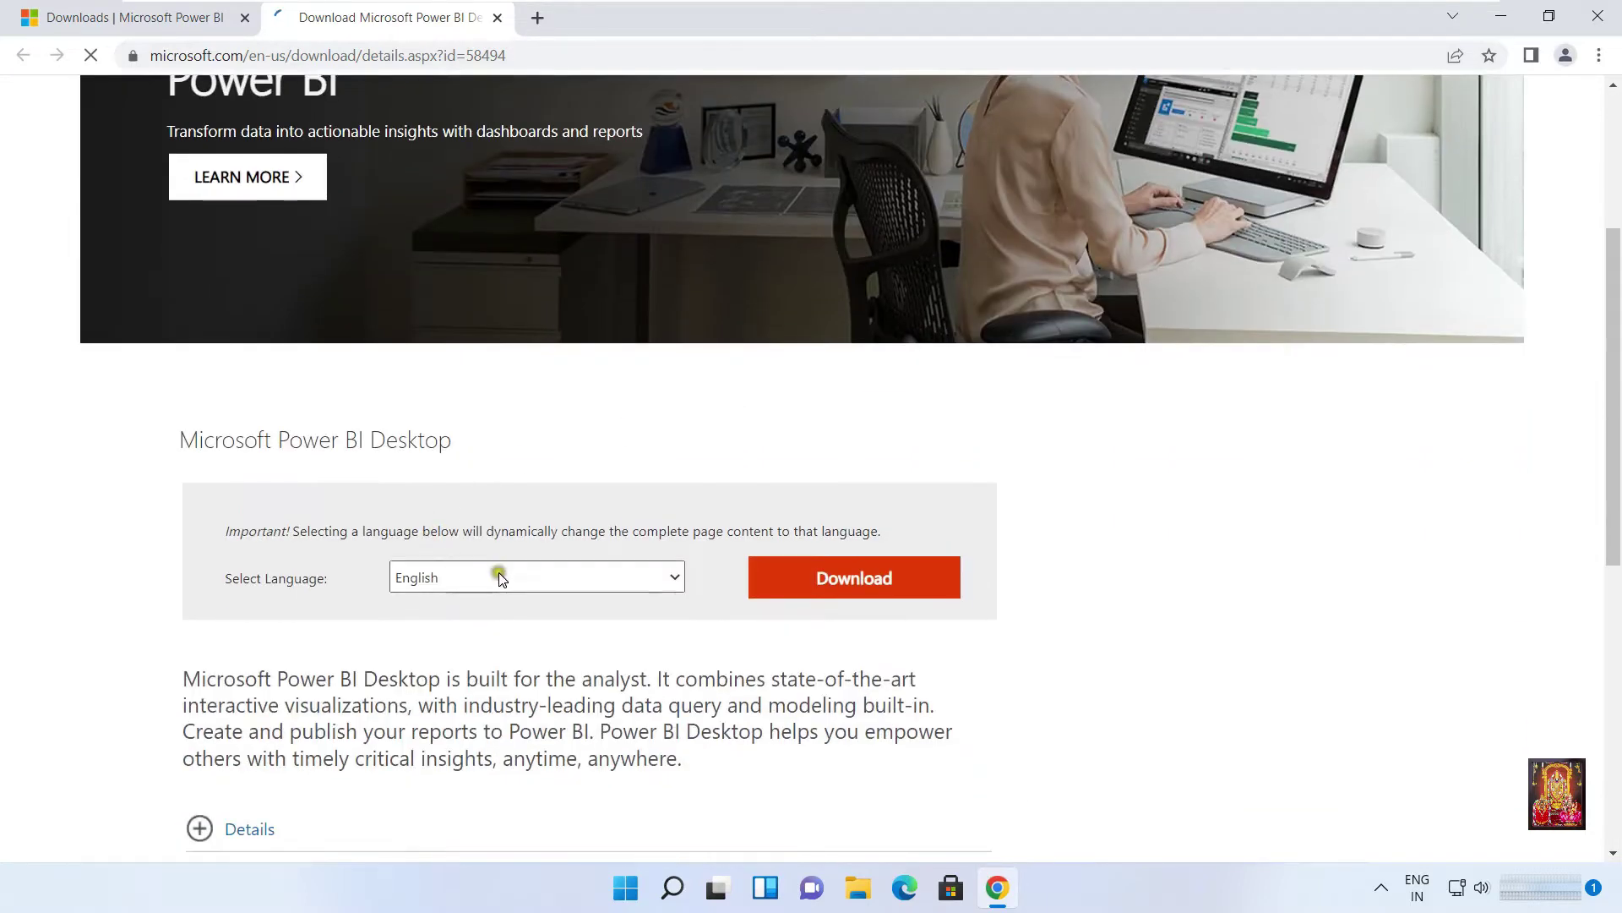
left_click(808, 580)
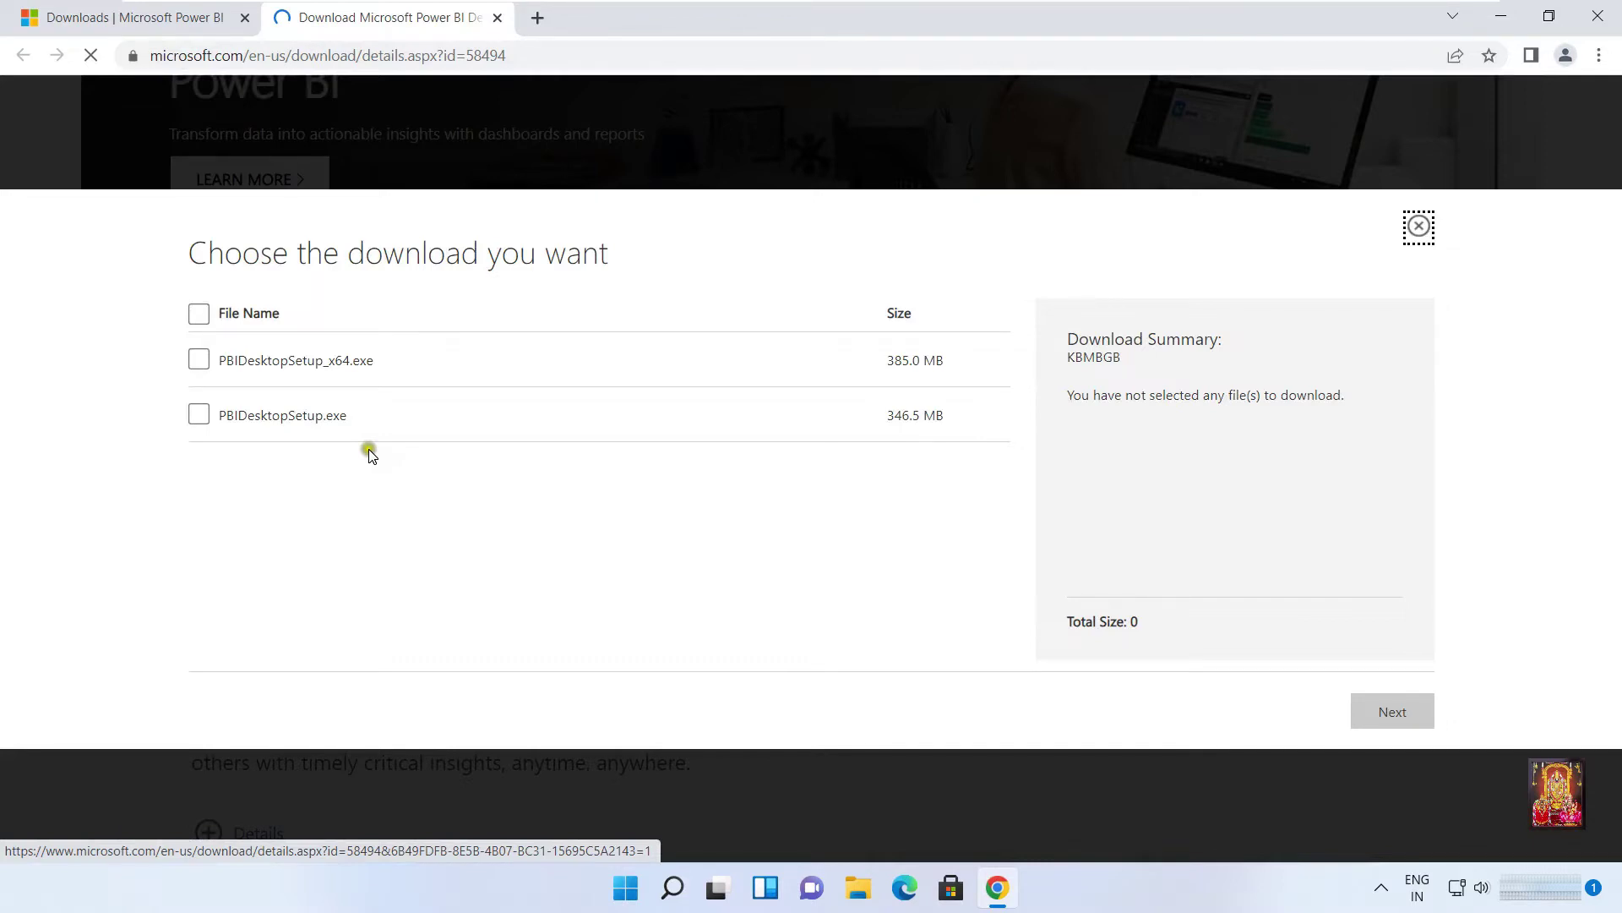
left_click(200, 359)
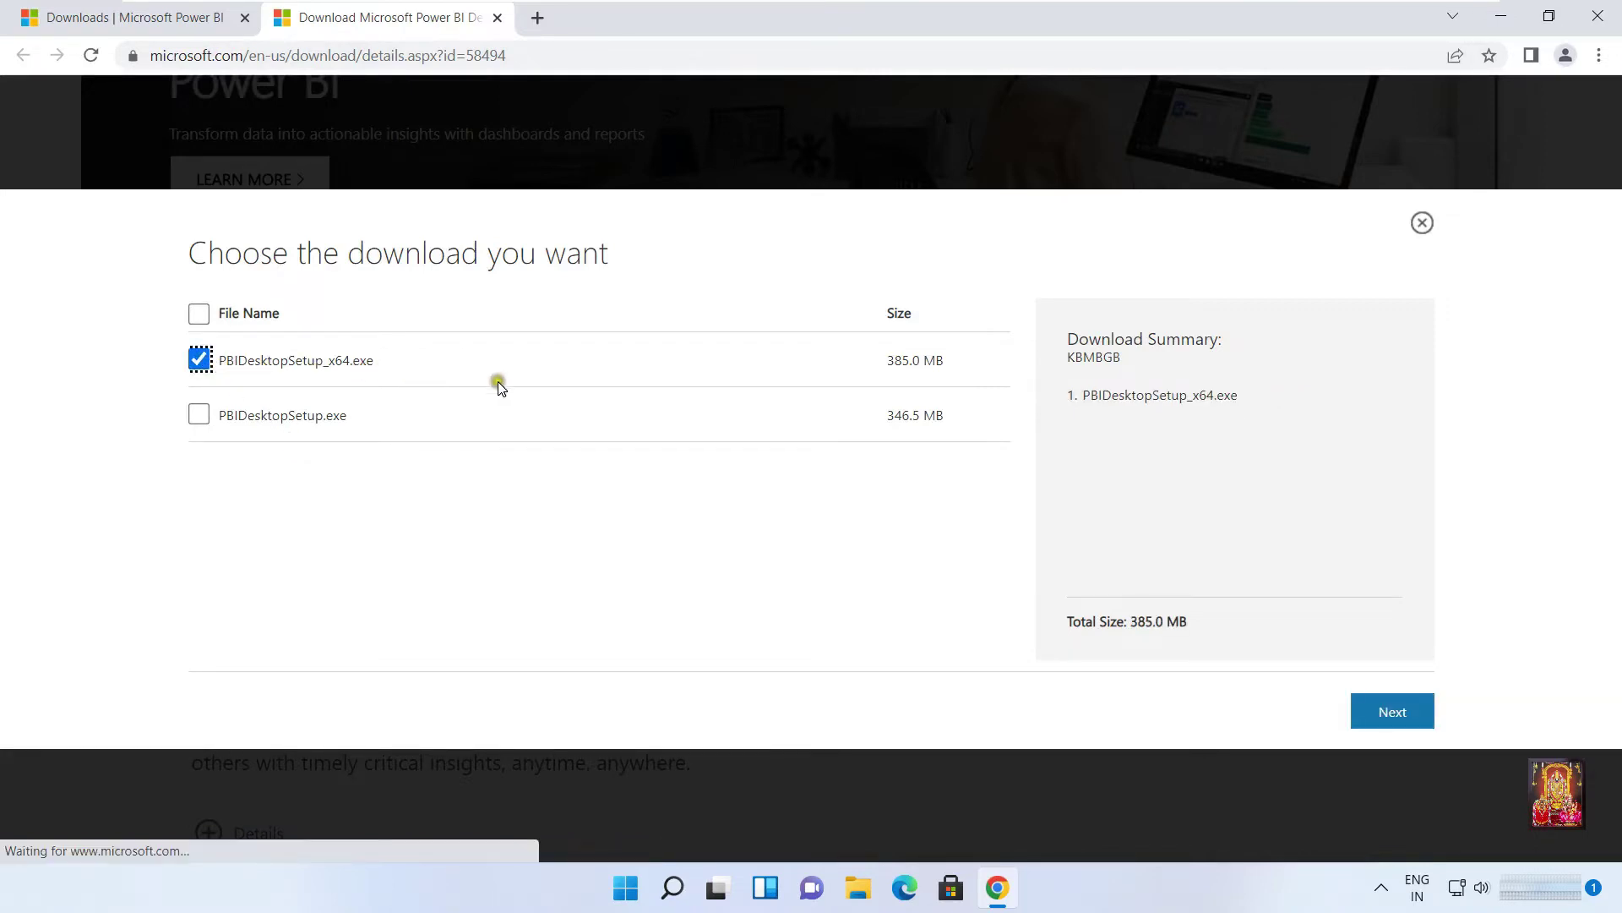
left_click(1390, 712)
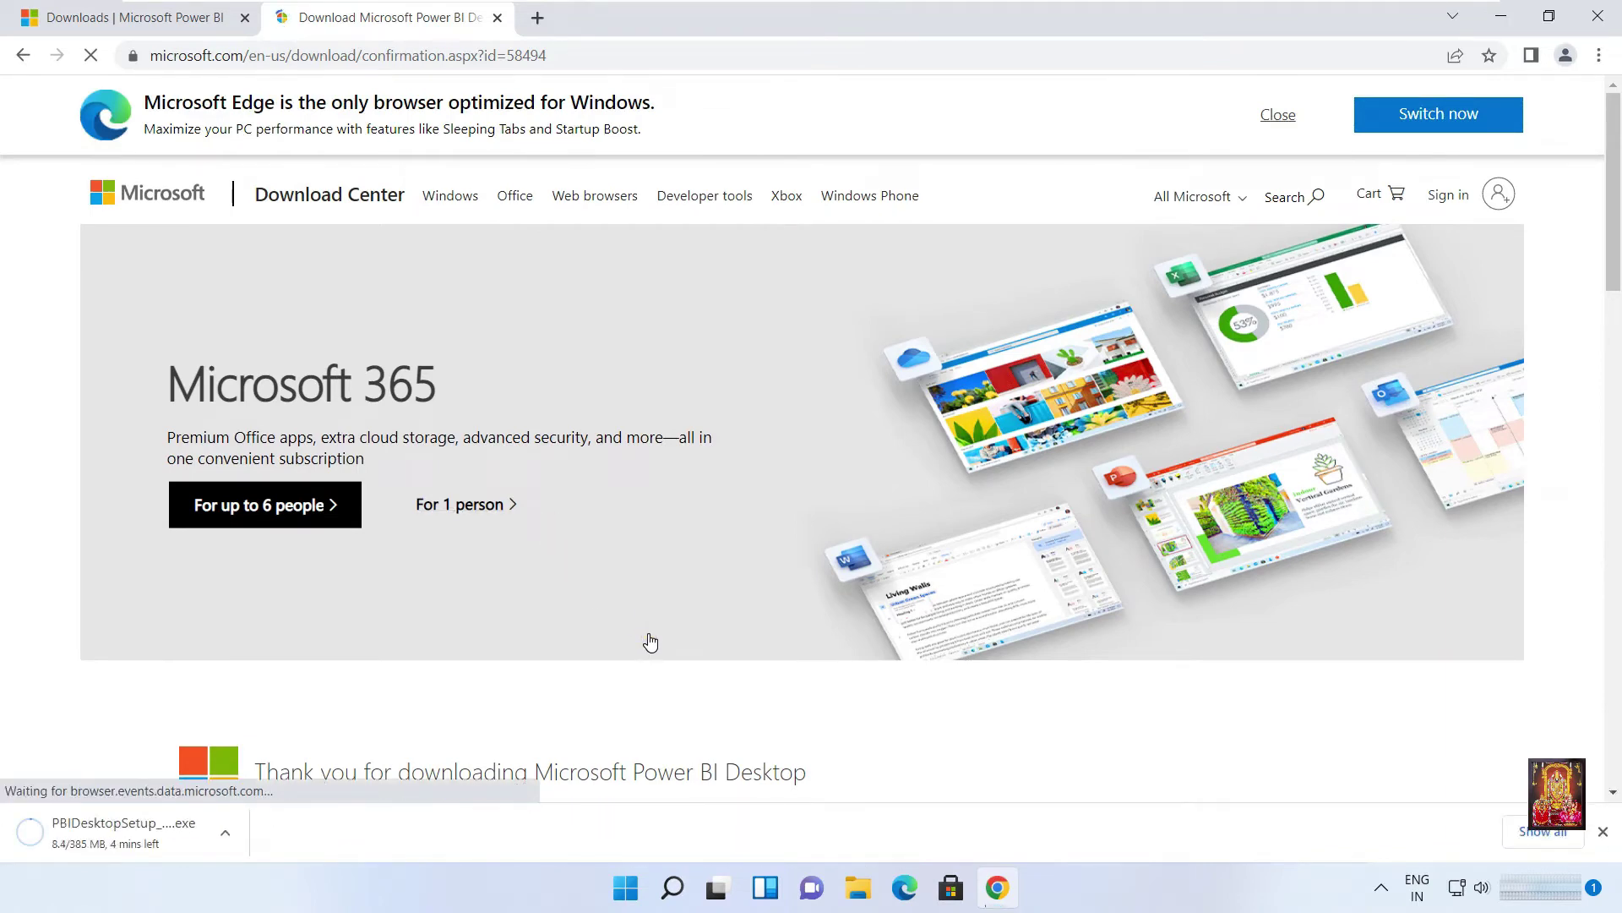
left_click(1555, 836)
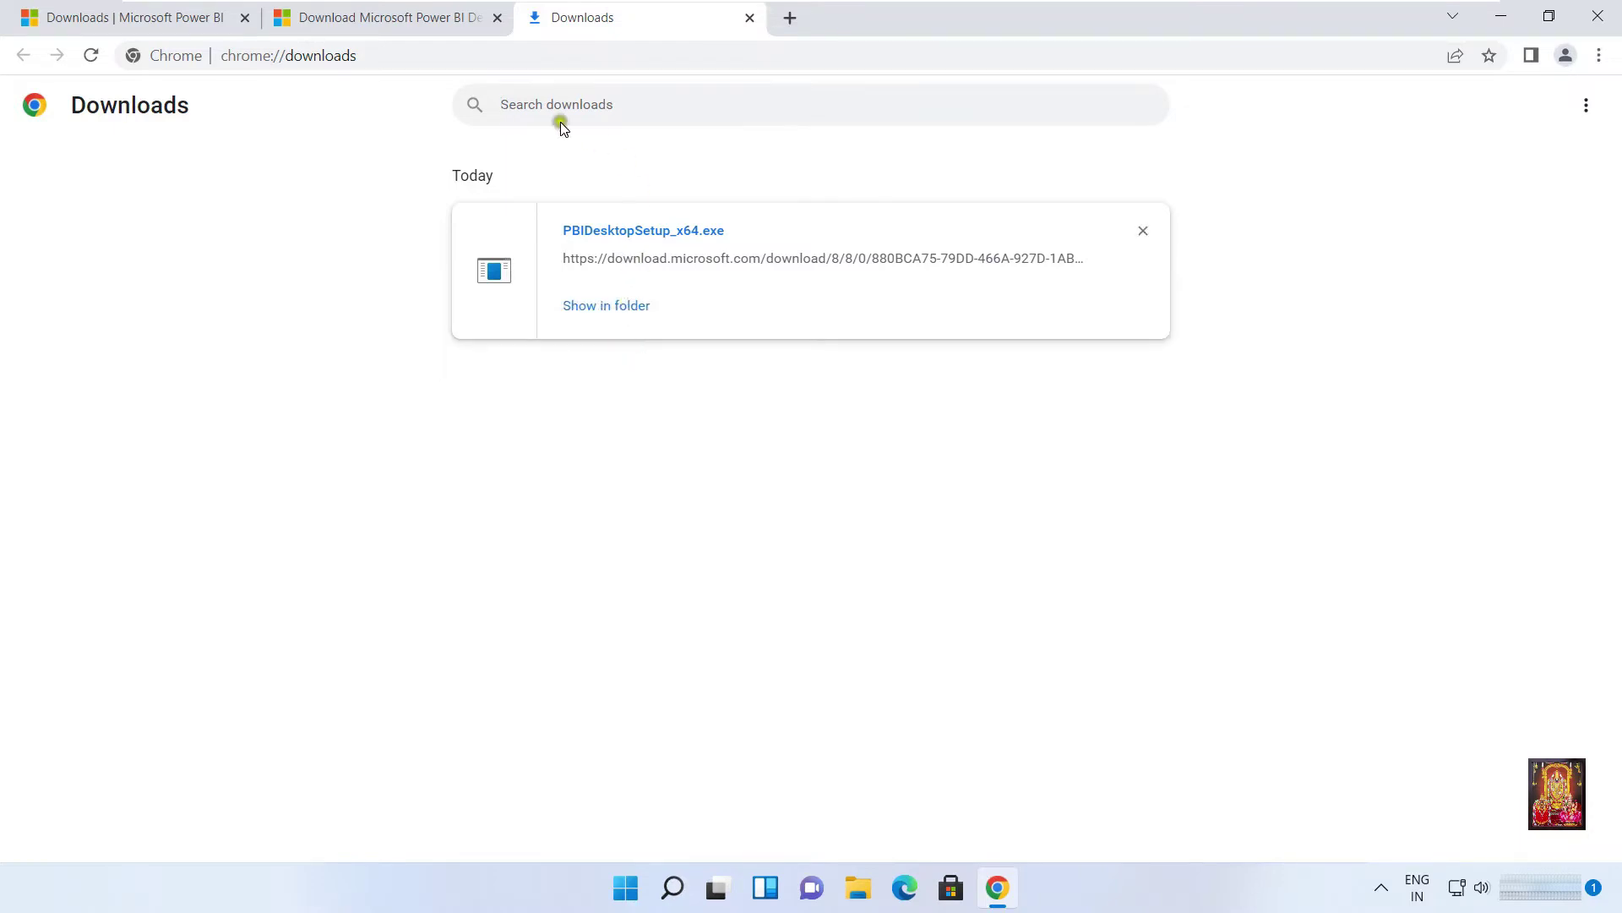
- Show PBIDesktopSetup_x64.exe in its Downloads folder and close Chrome
left_click(591, 309)
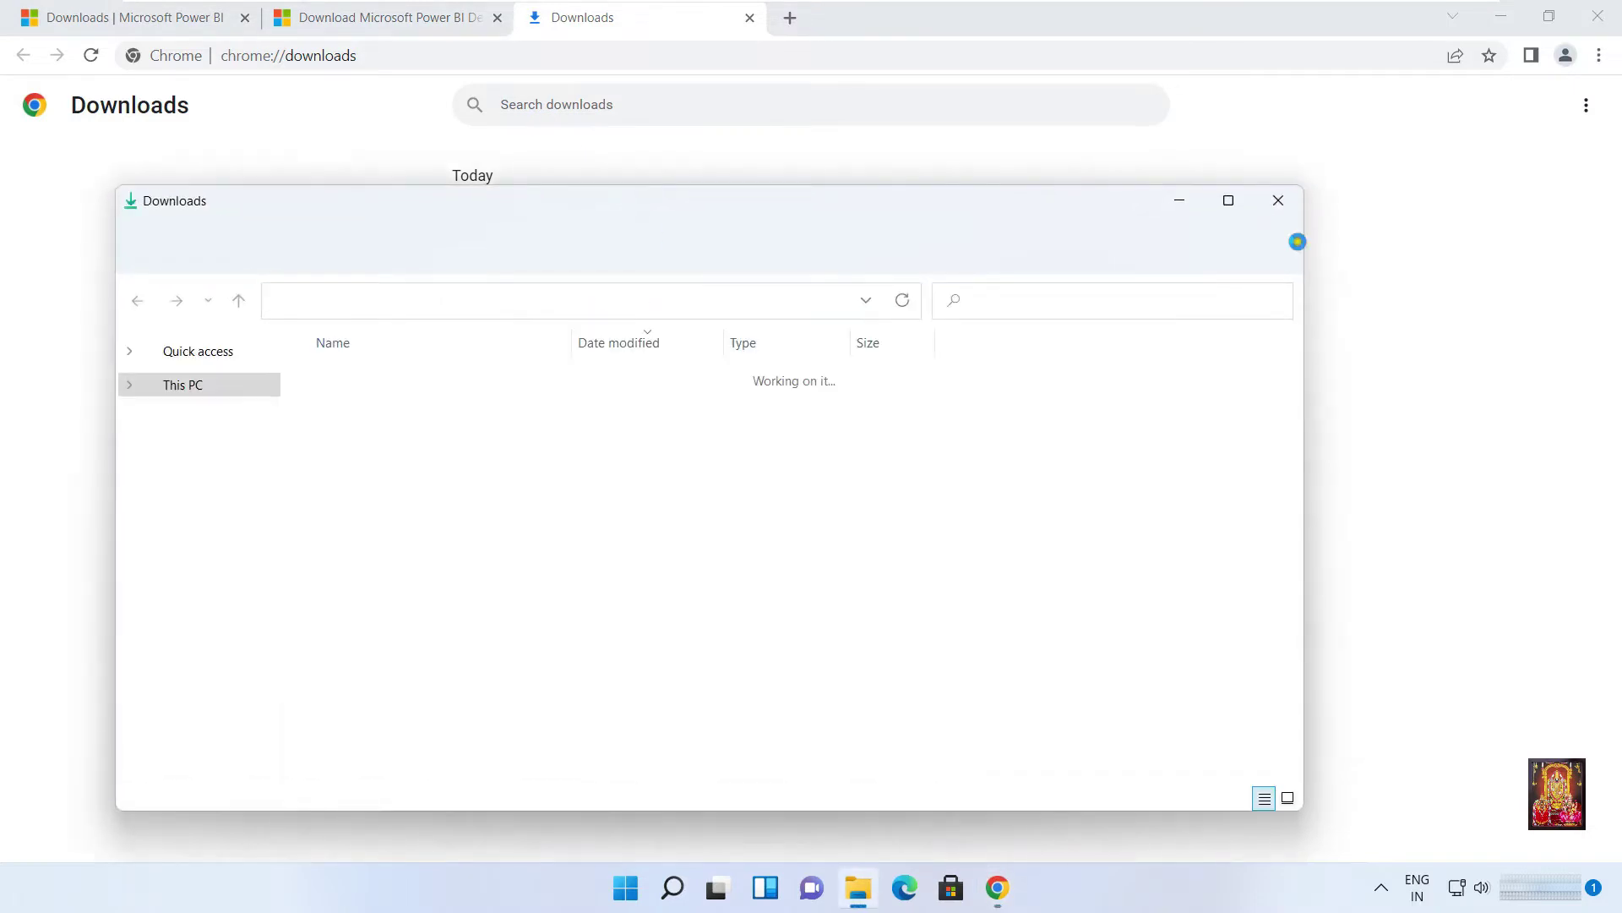
left_click(1593, 16)
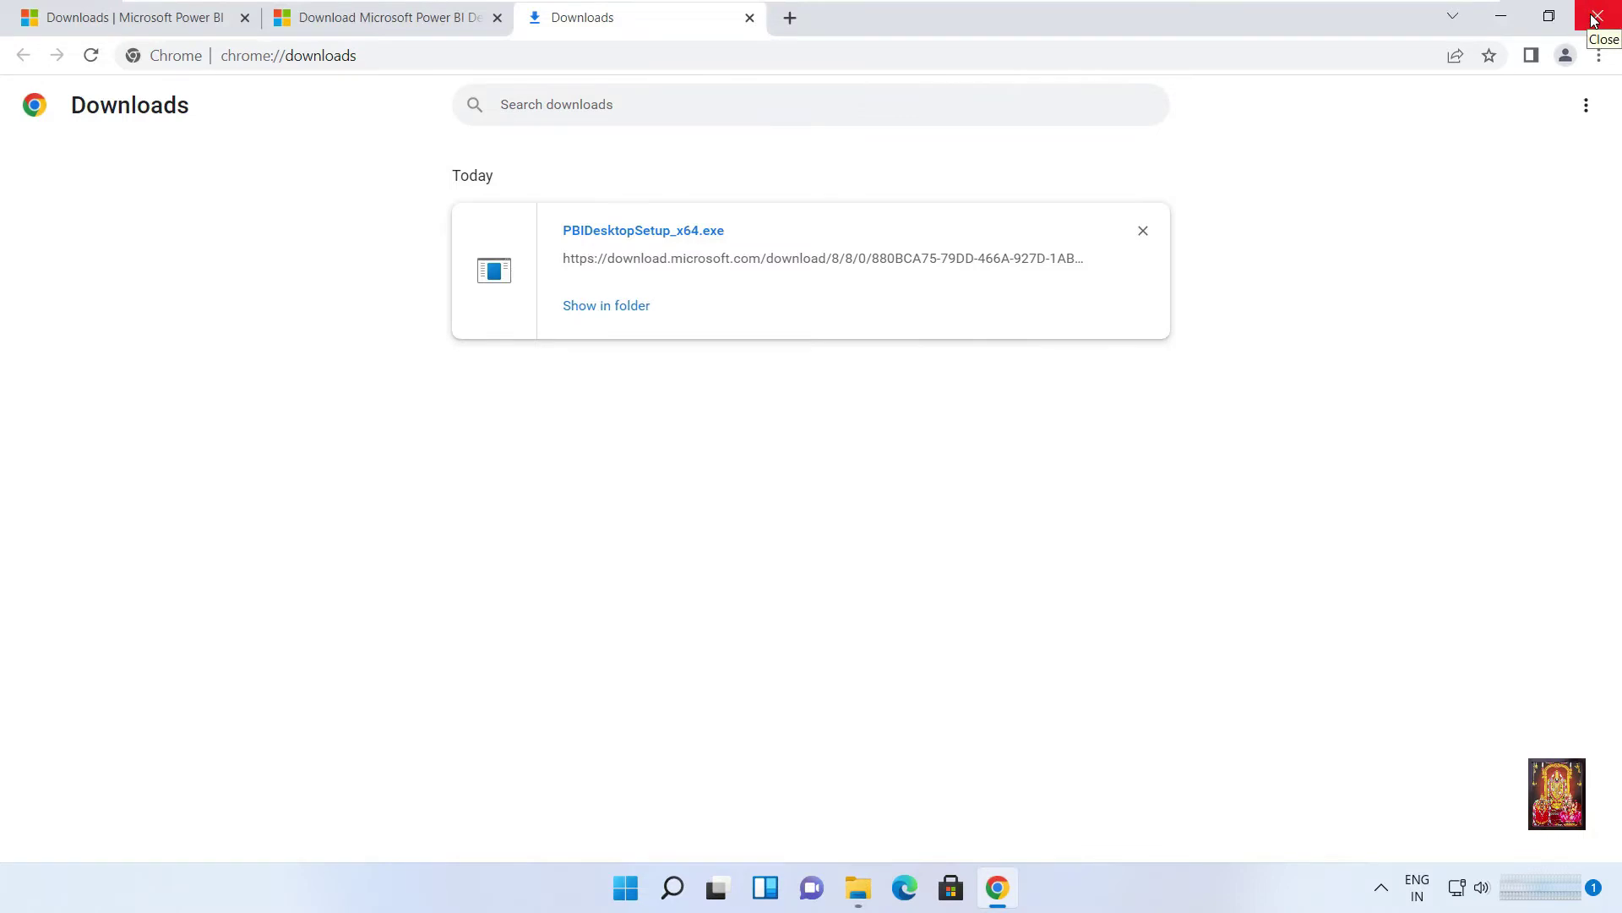
left_click(1594, 17)
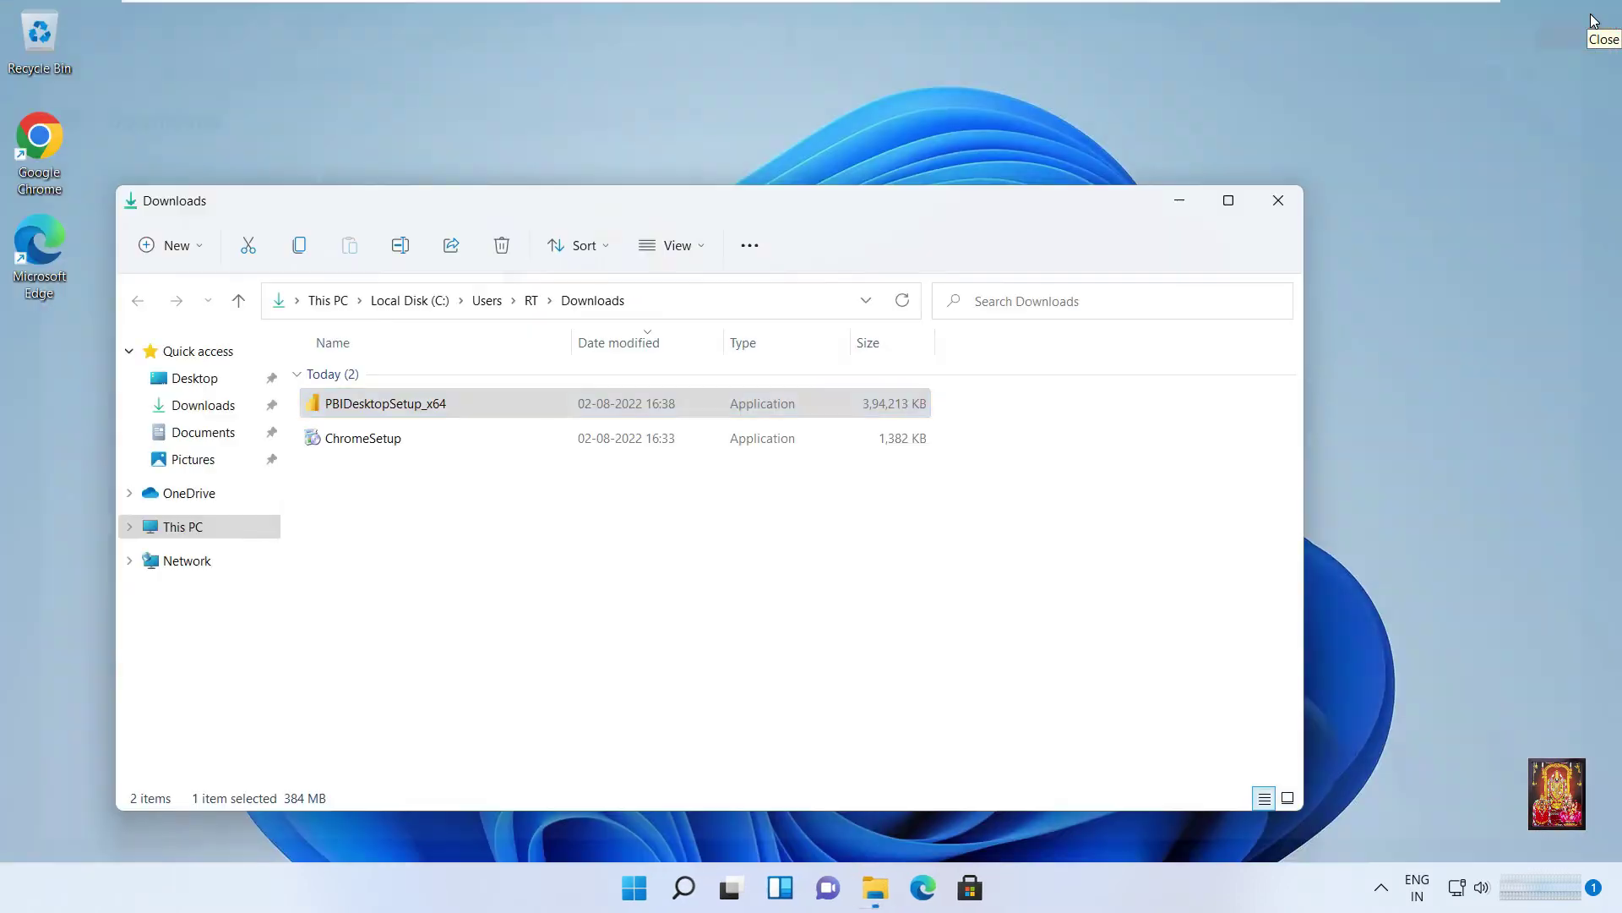
double_click(417, 404)
- Run PBIDesktopSetup_x64 with English as the setup language and allow it through UAC
right_click(417, 405)
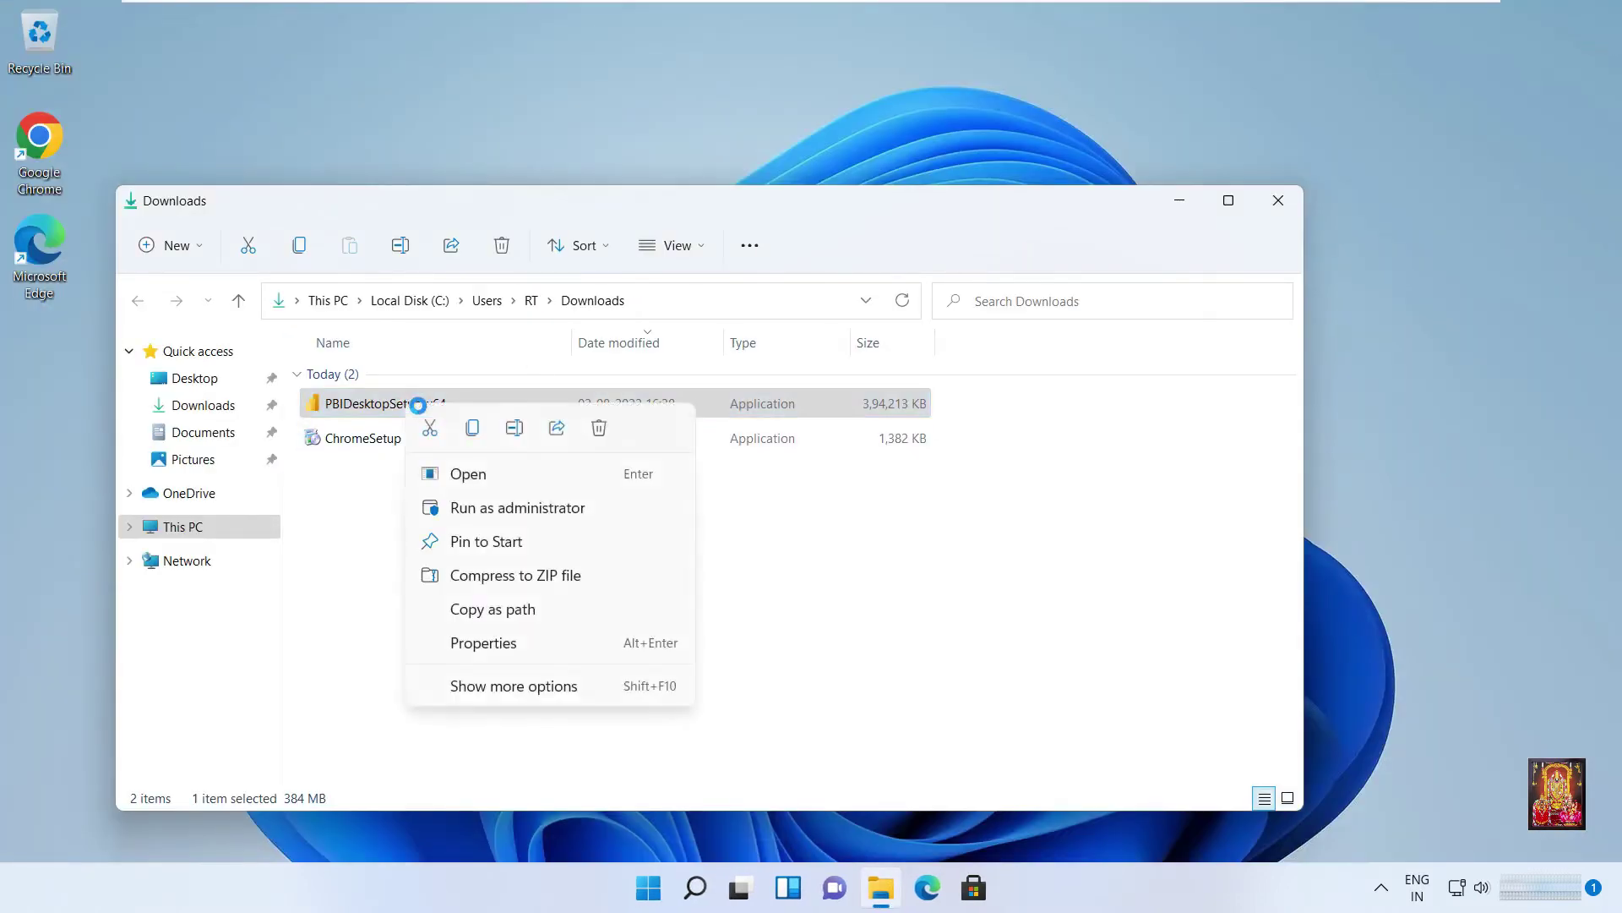
left_click(470, 472)
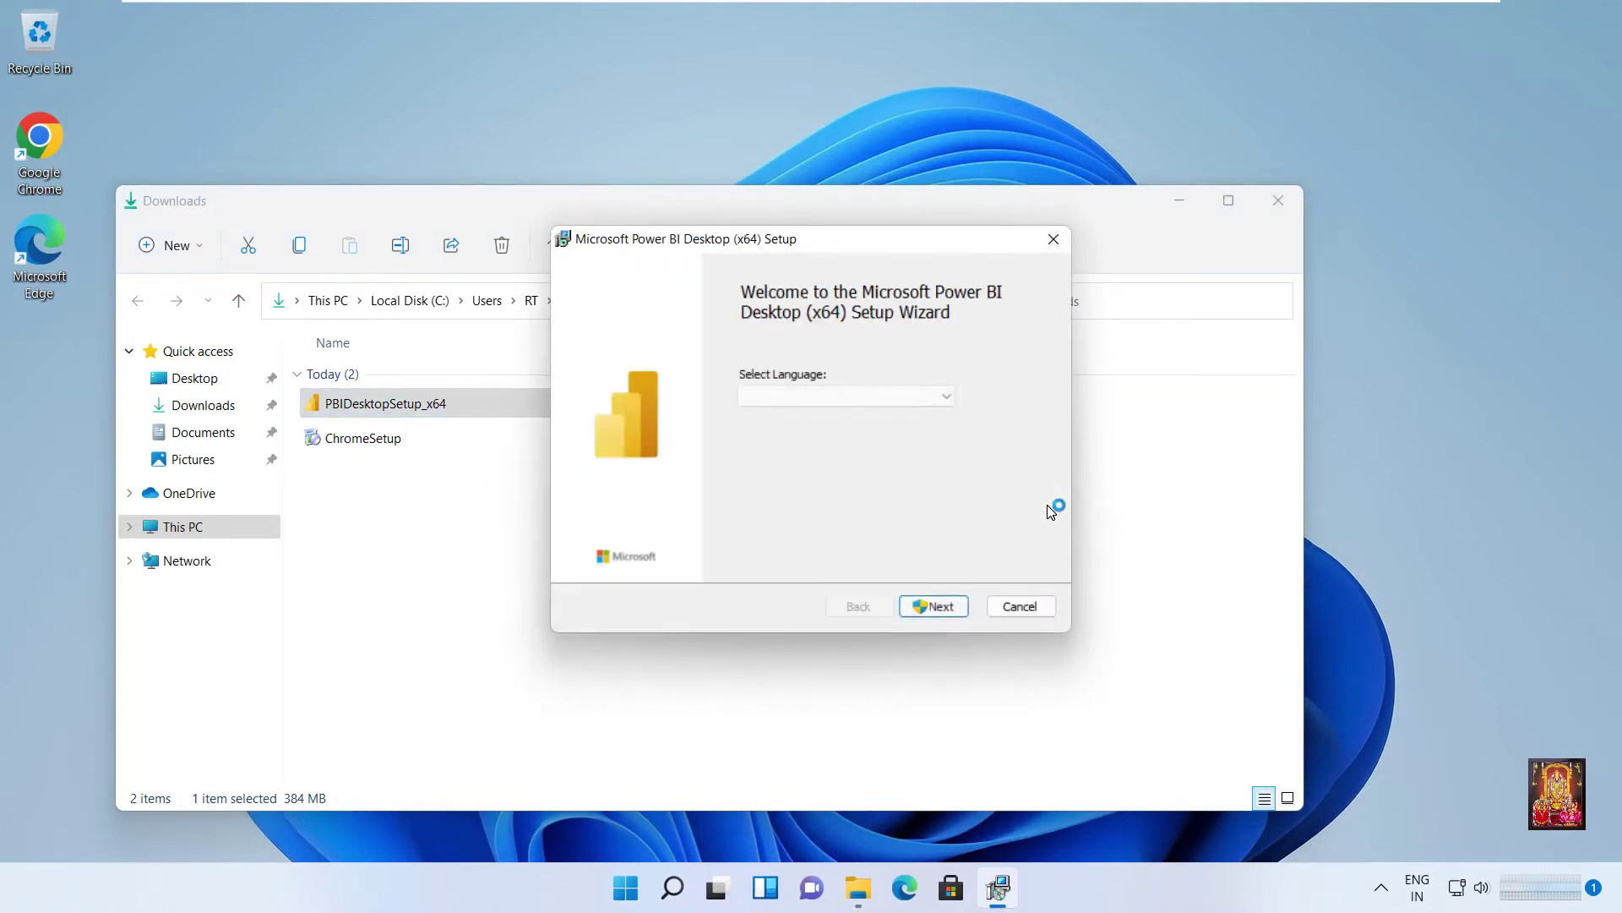
left_click(946, 395)
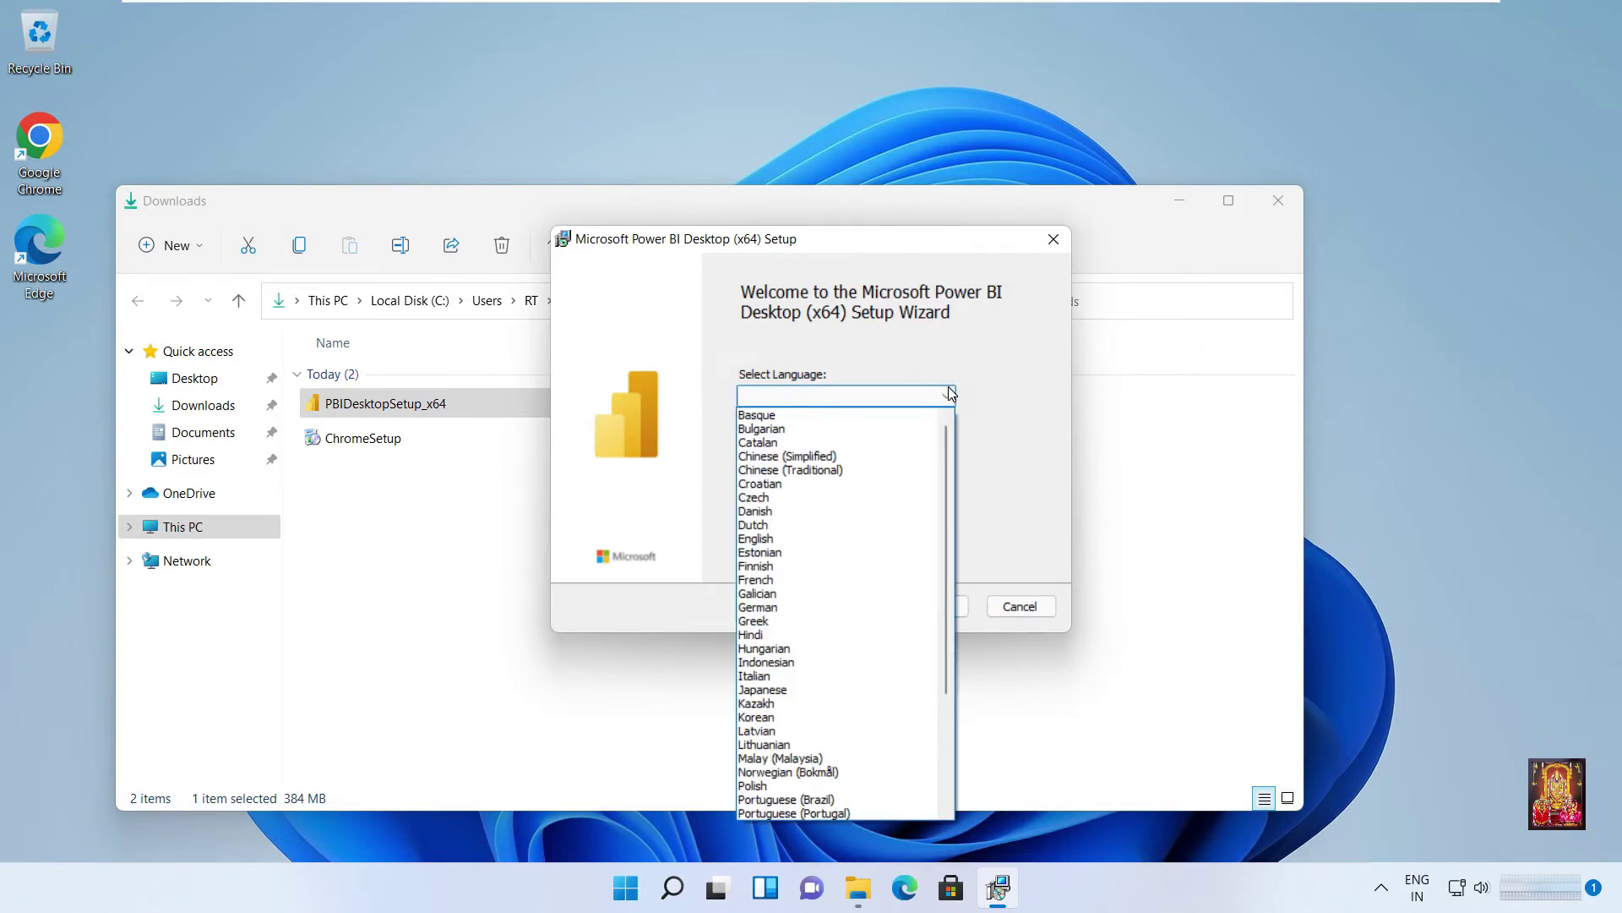
key("e")
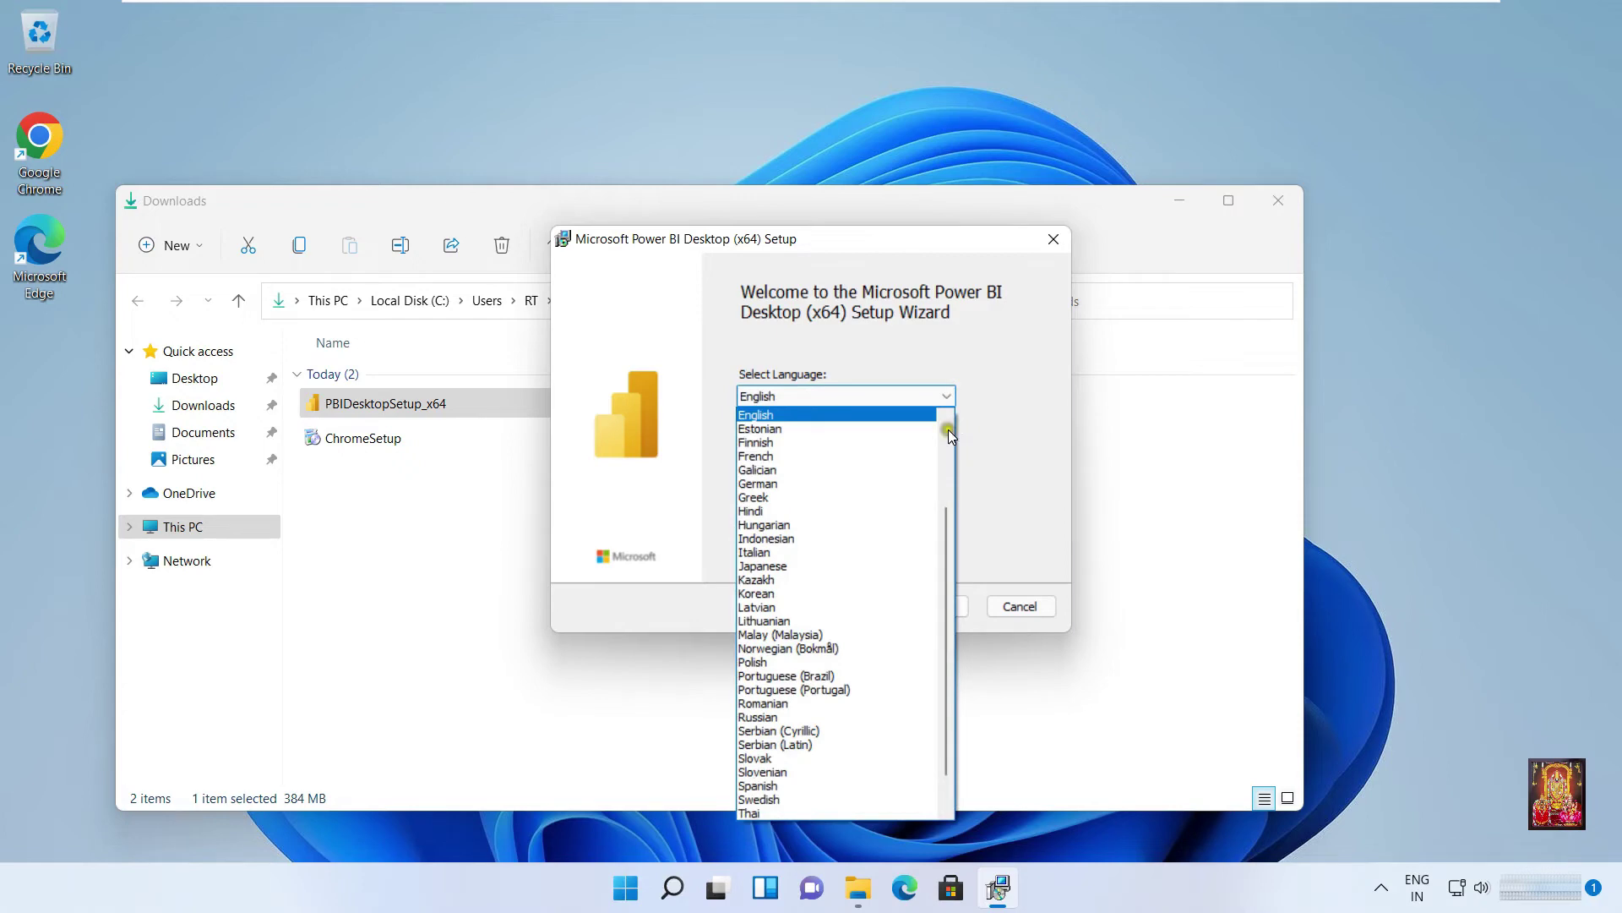
left_click(777, 413)
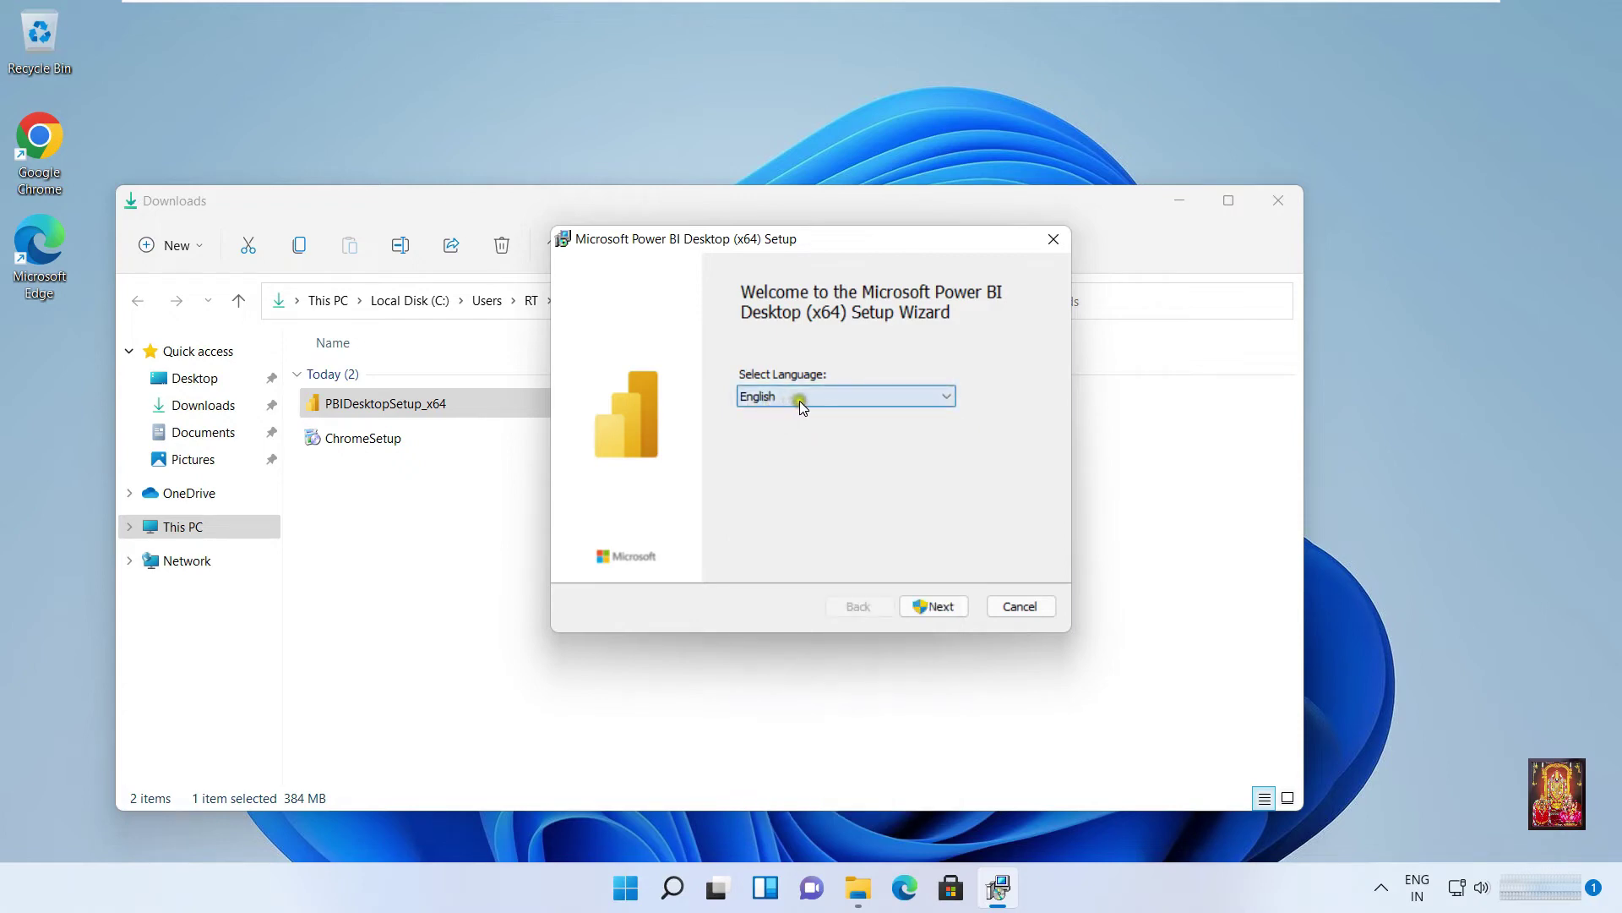
left_click(941, 606)
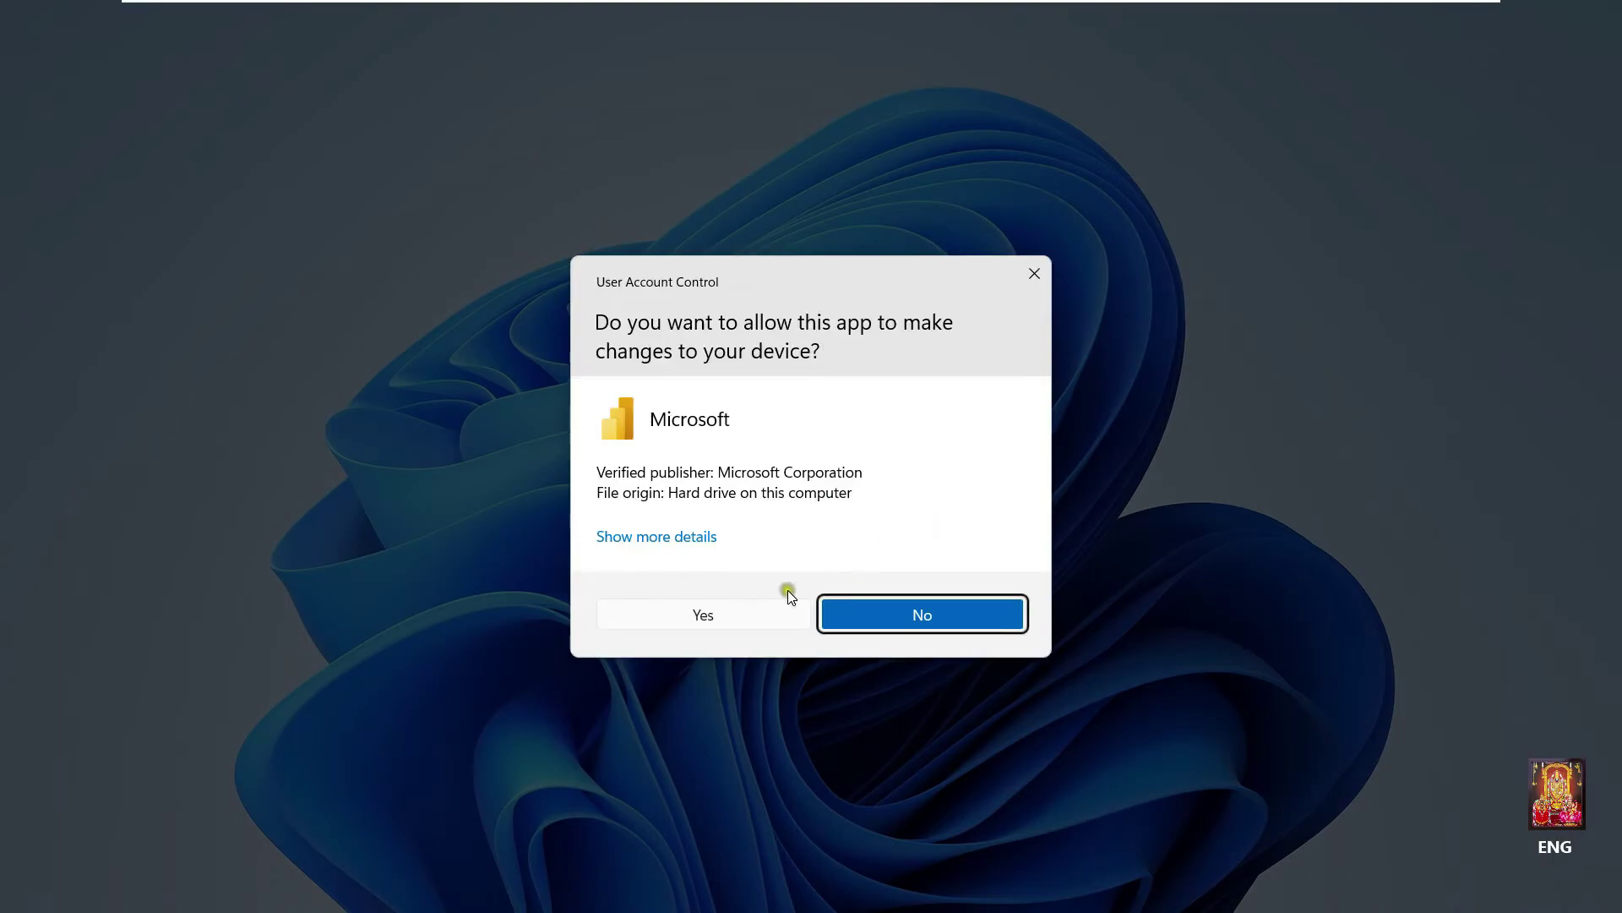
left_click(677, 616)
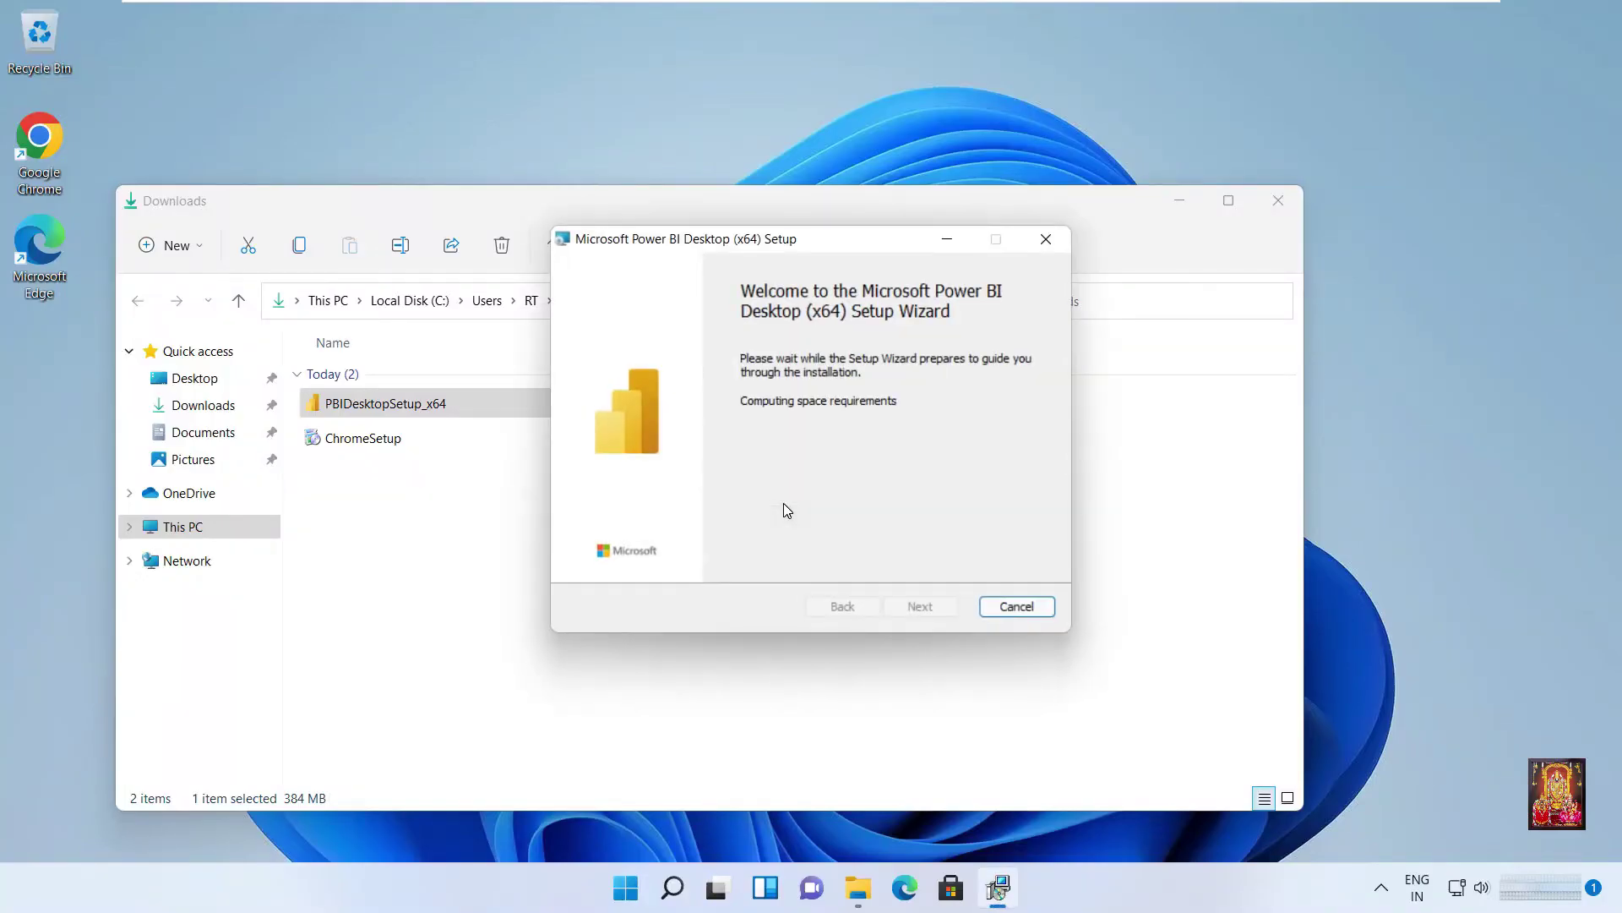
- Accept the license terms and install to the default Program Files folder
left_click(1276, 199)
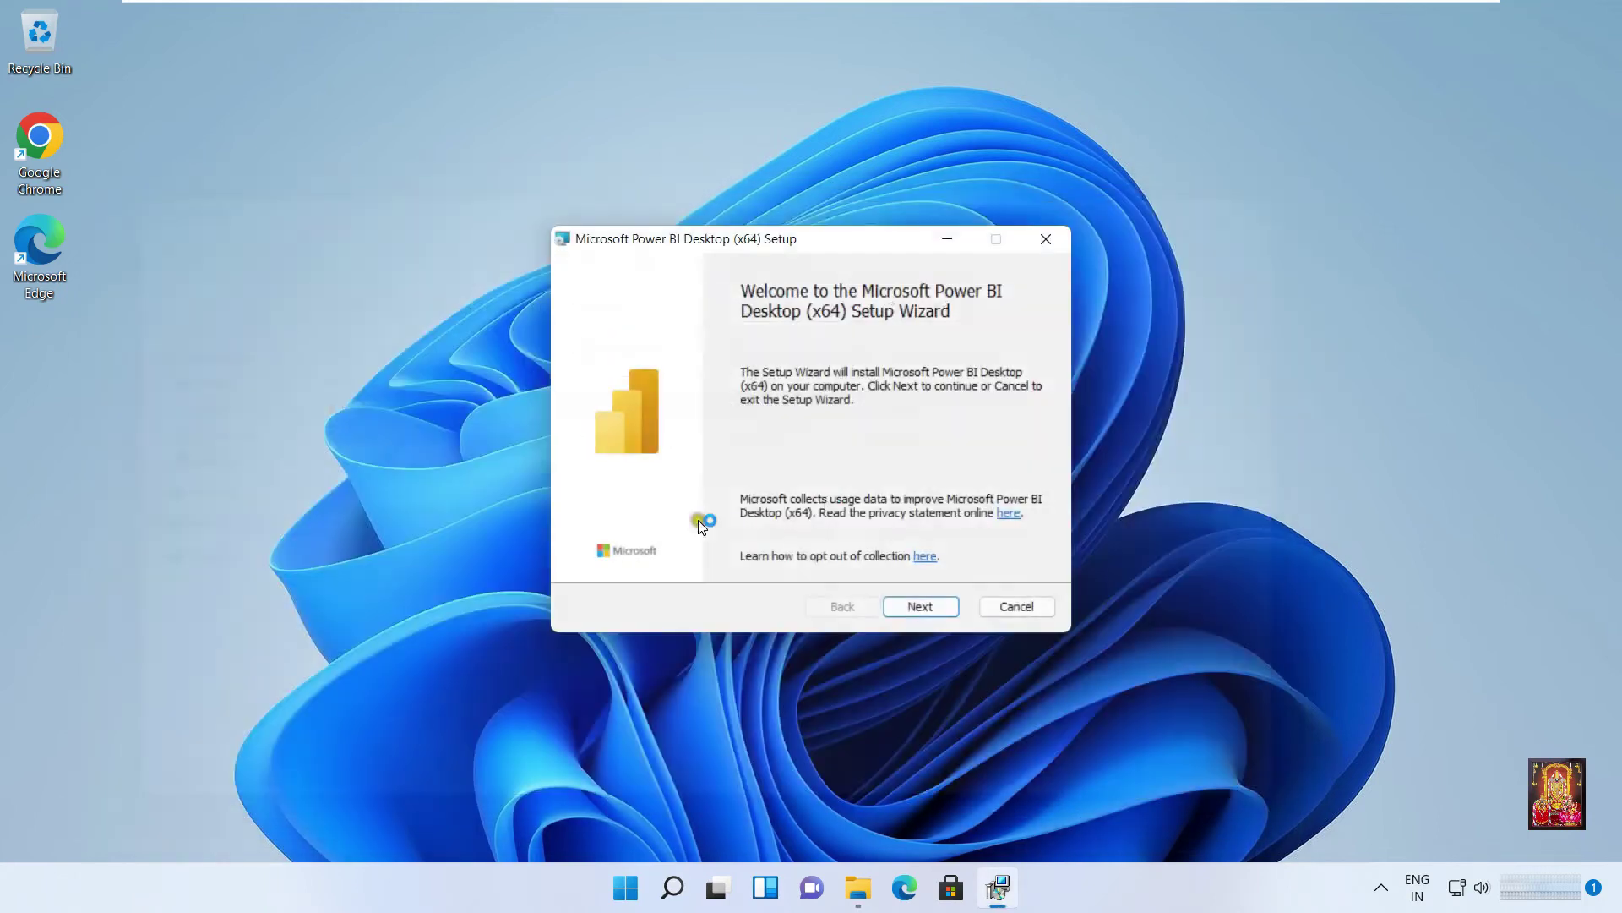
left_click(933, 606)
left_click(605, 557)
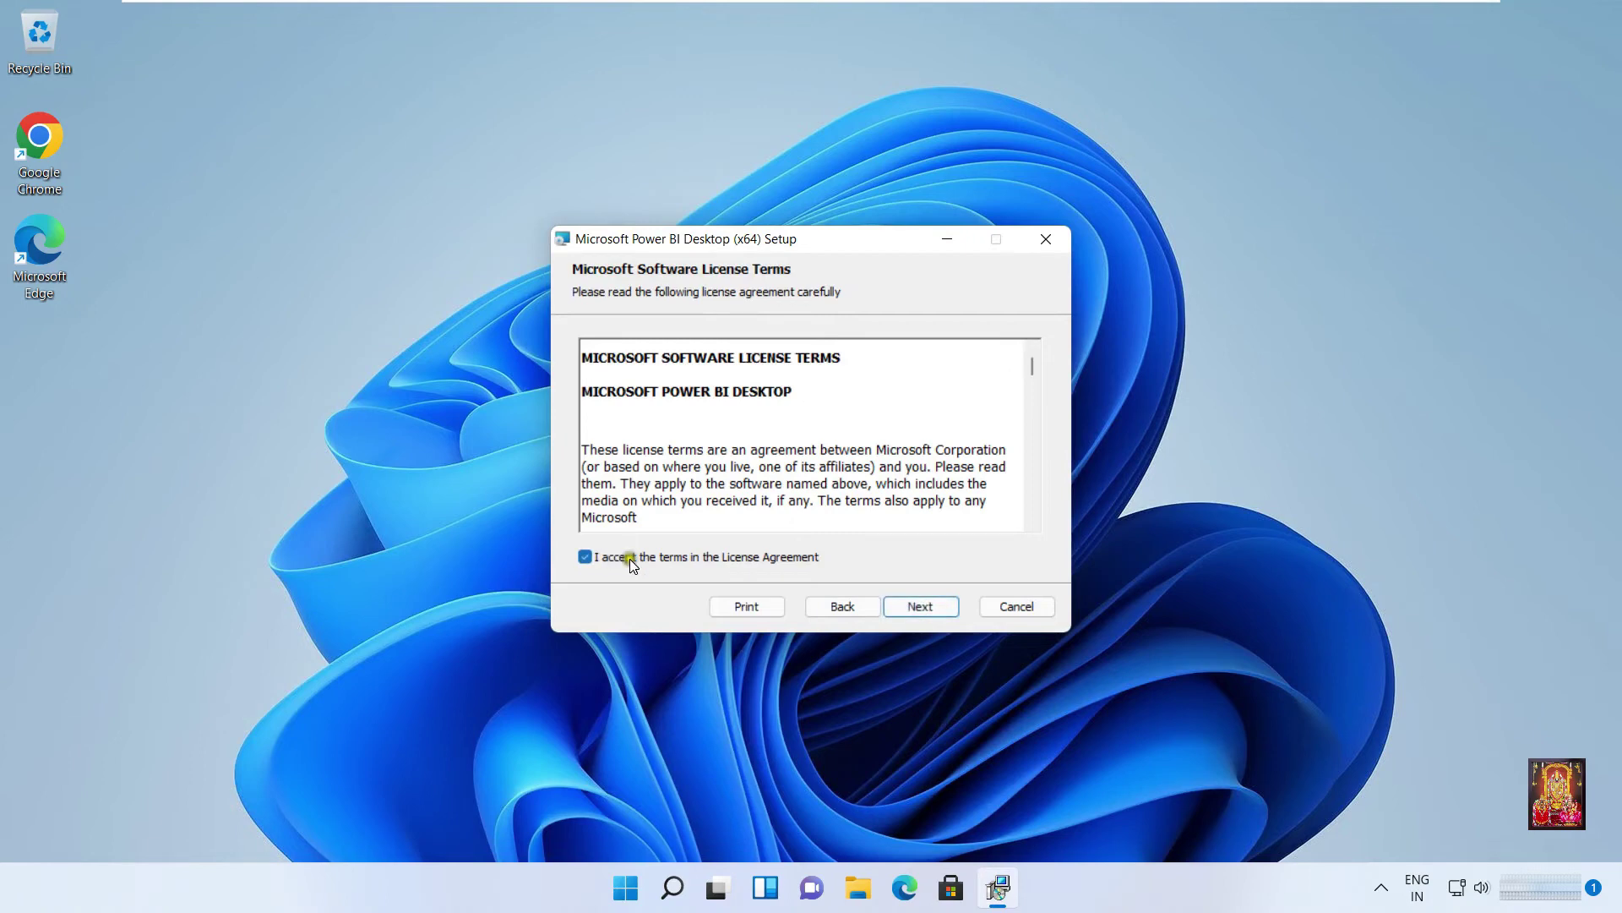
left_click(911, 610)
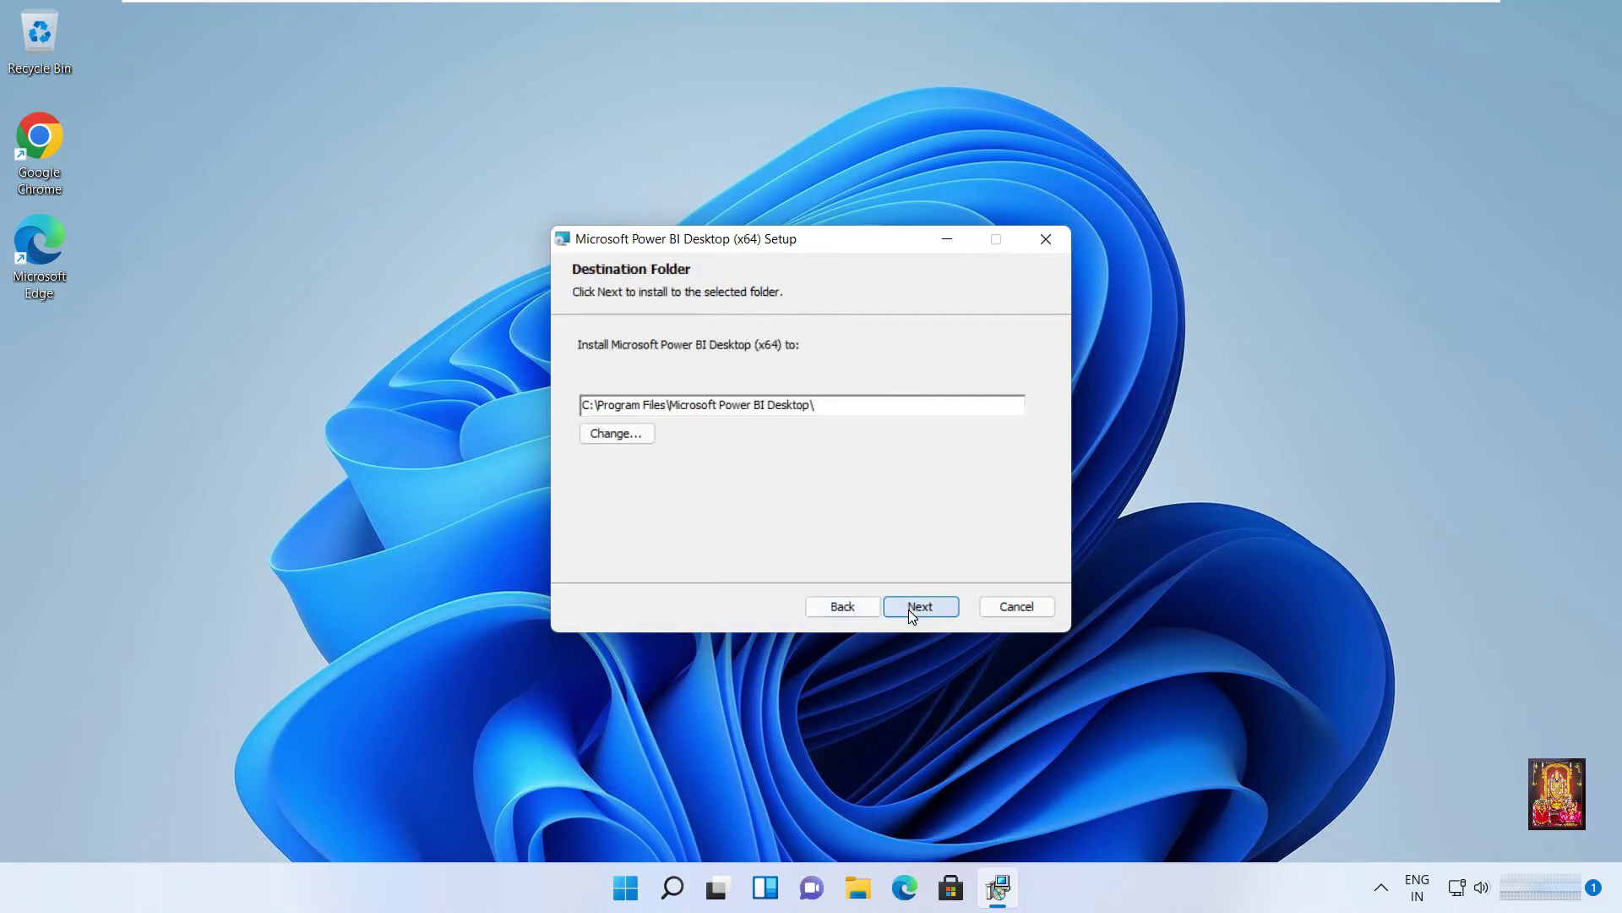
left_click(909, 607)
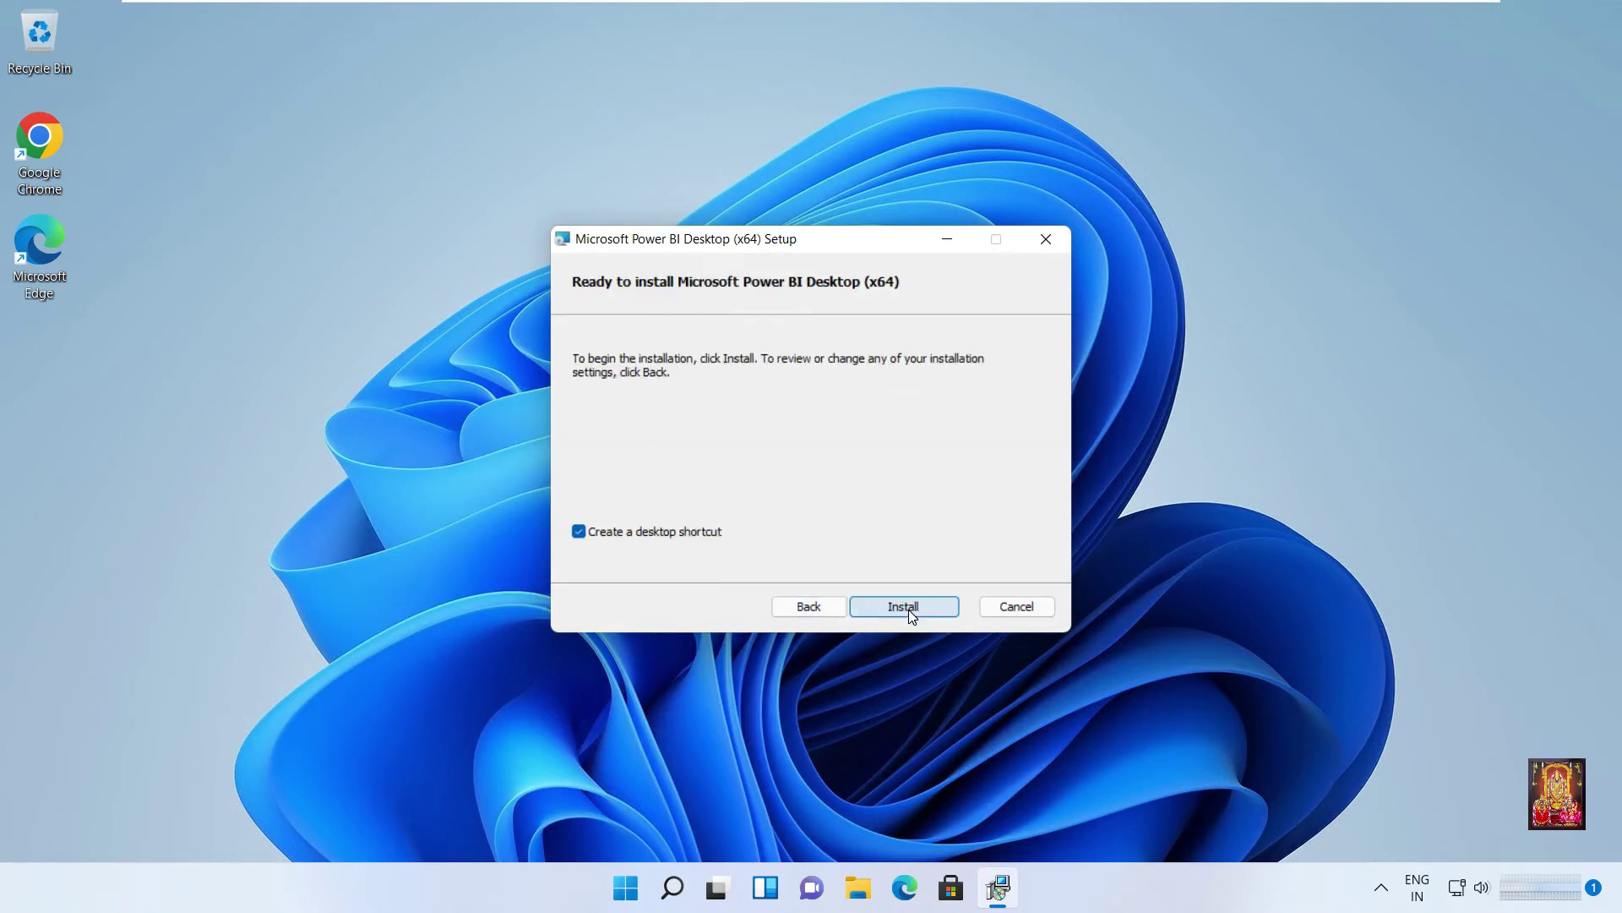
left_click(913, 608)
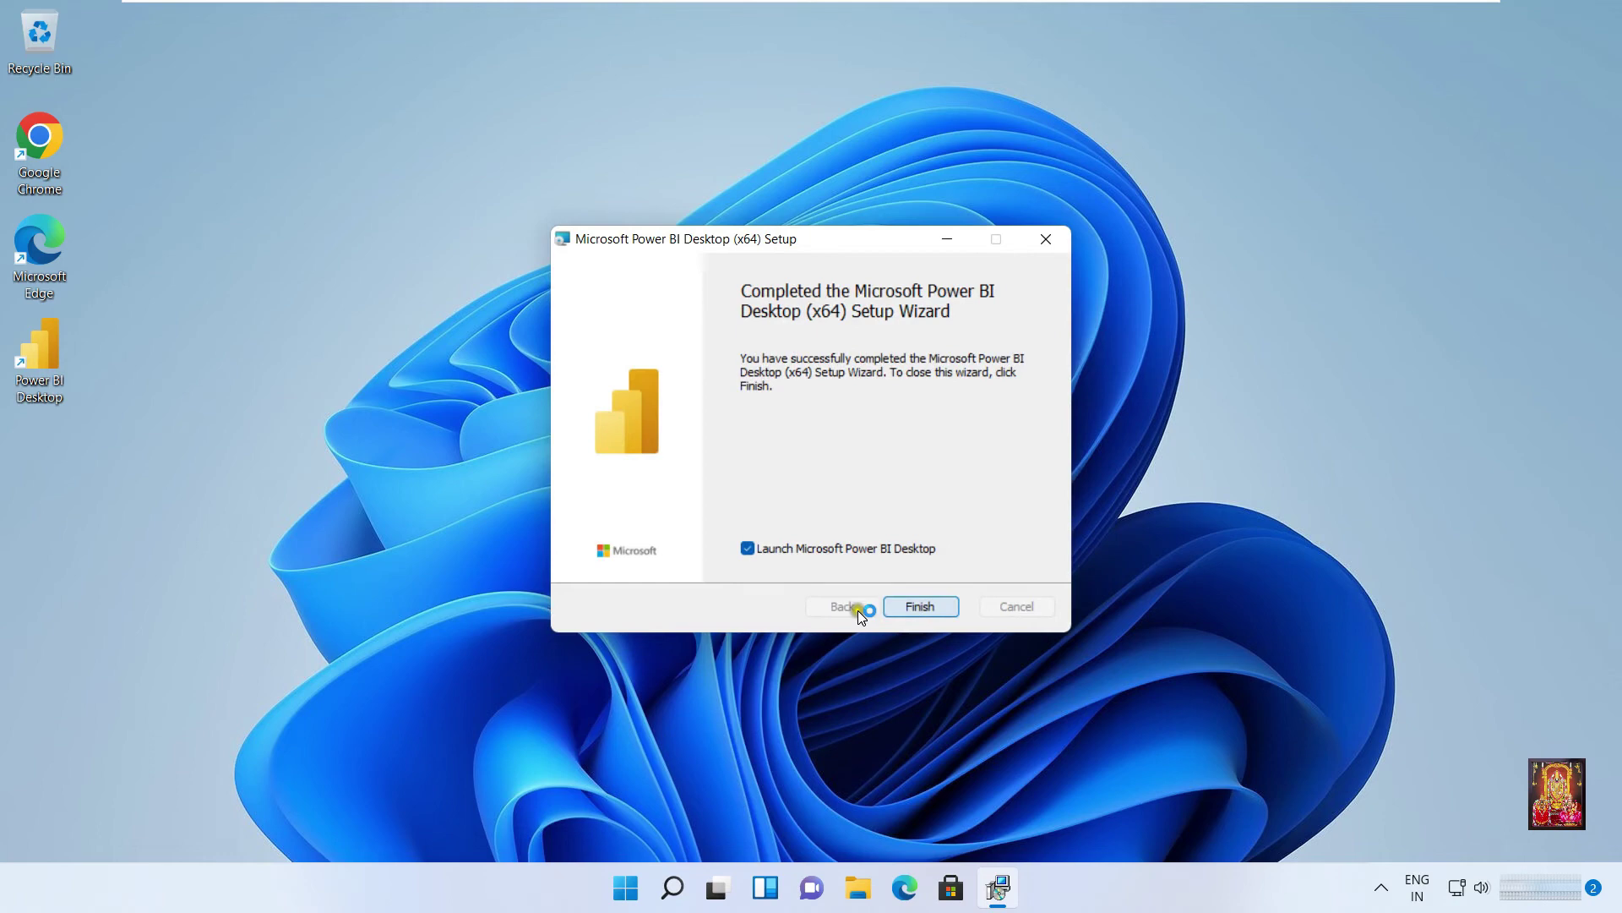
- Finish the setup wizard with 'Launch Microsoft Power BI Desktop' left ticked
left_click(921, 608)
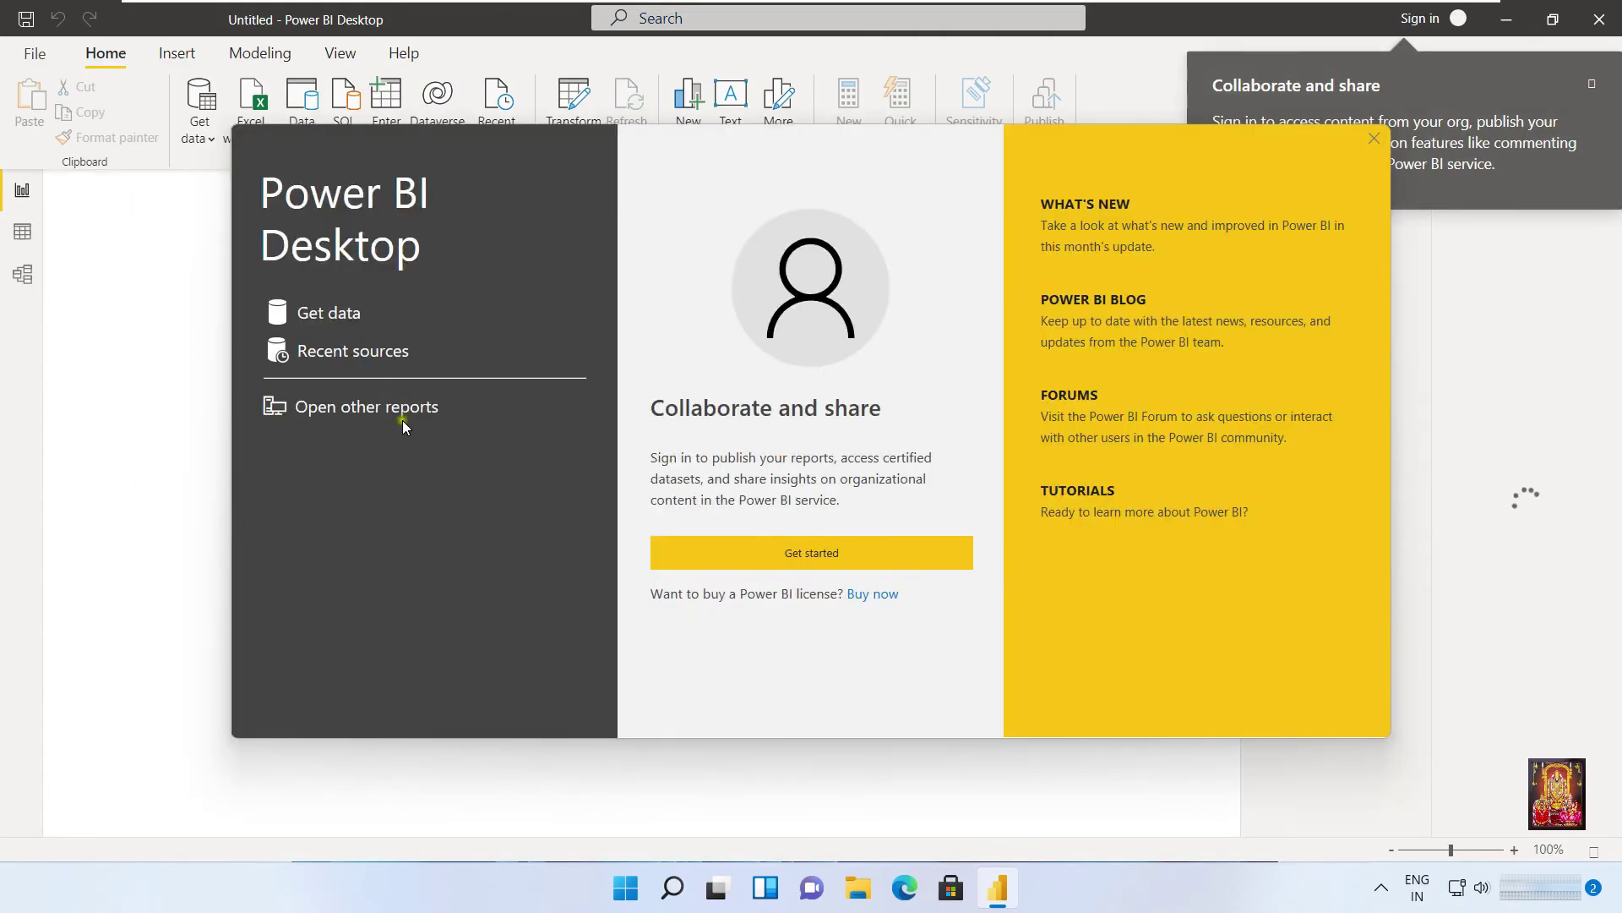
- Choose Get started on the welcome screen and close the 'Enter your email address' dialog
left_click(819, 541)
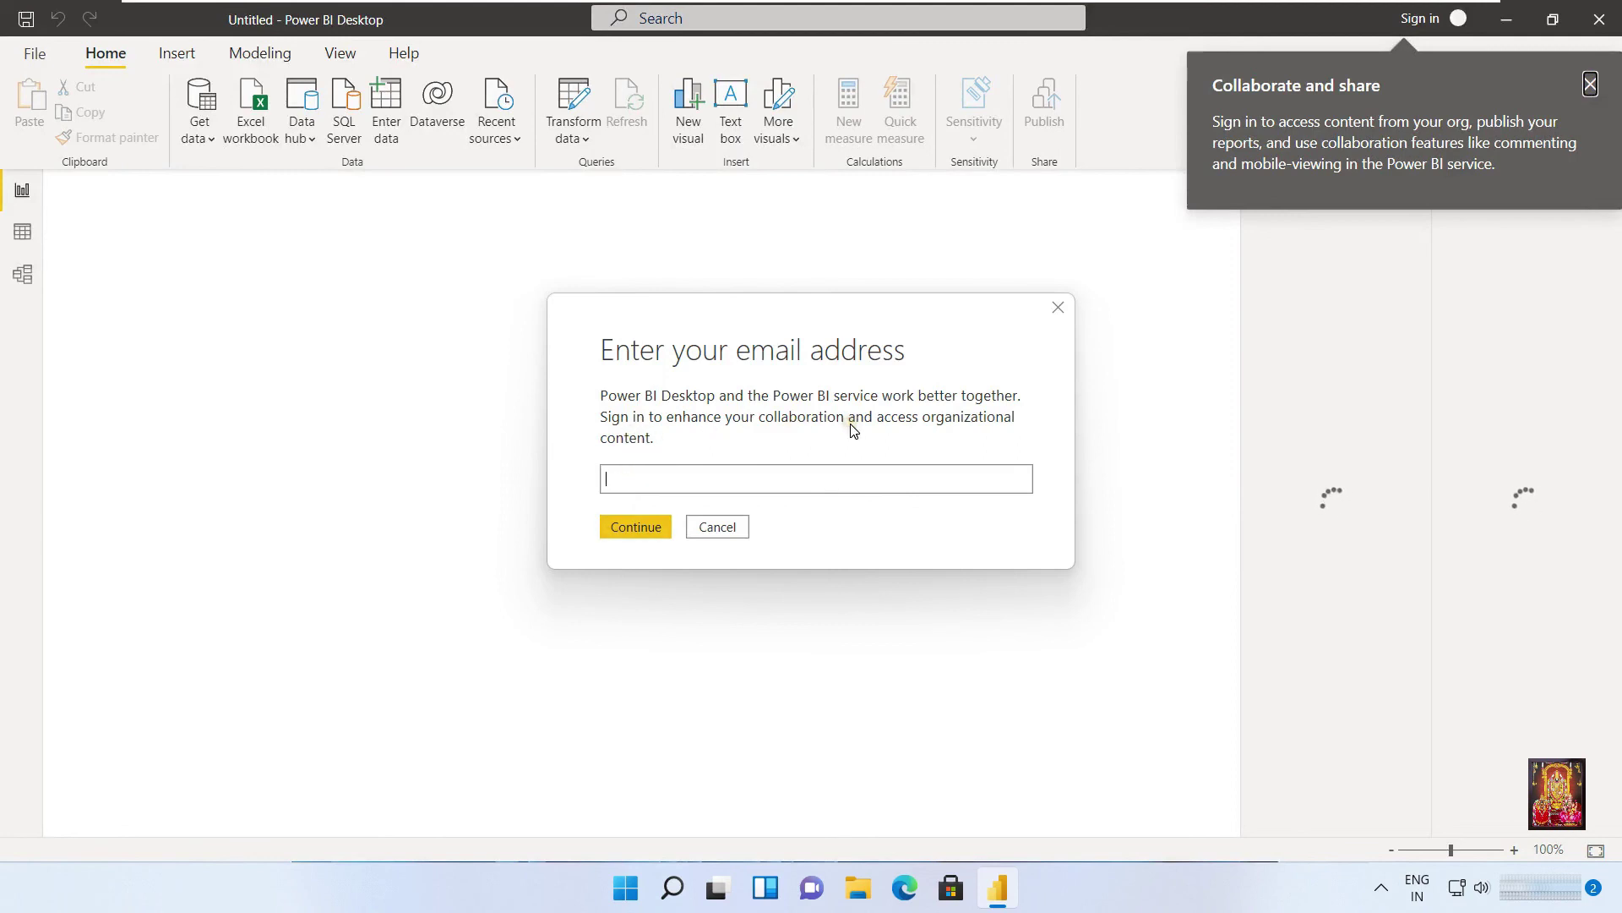
left_click(1060, 310)
left_click(1065, 316)
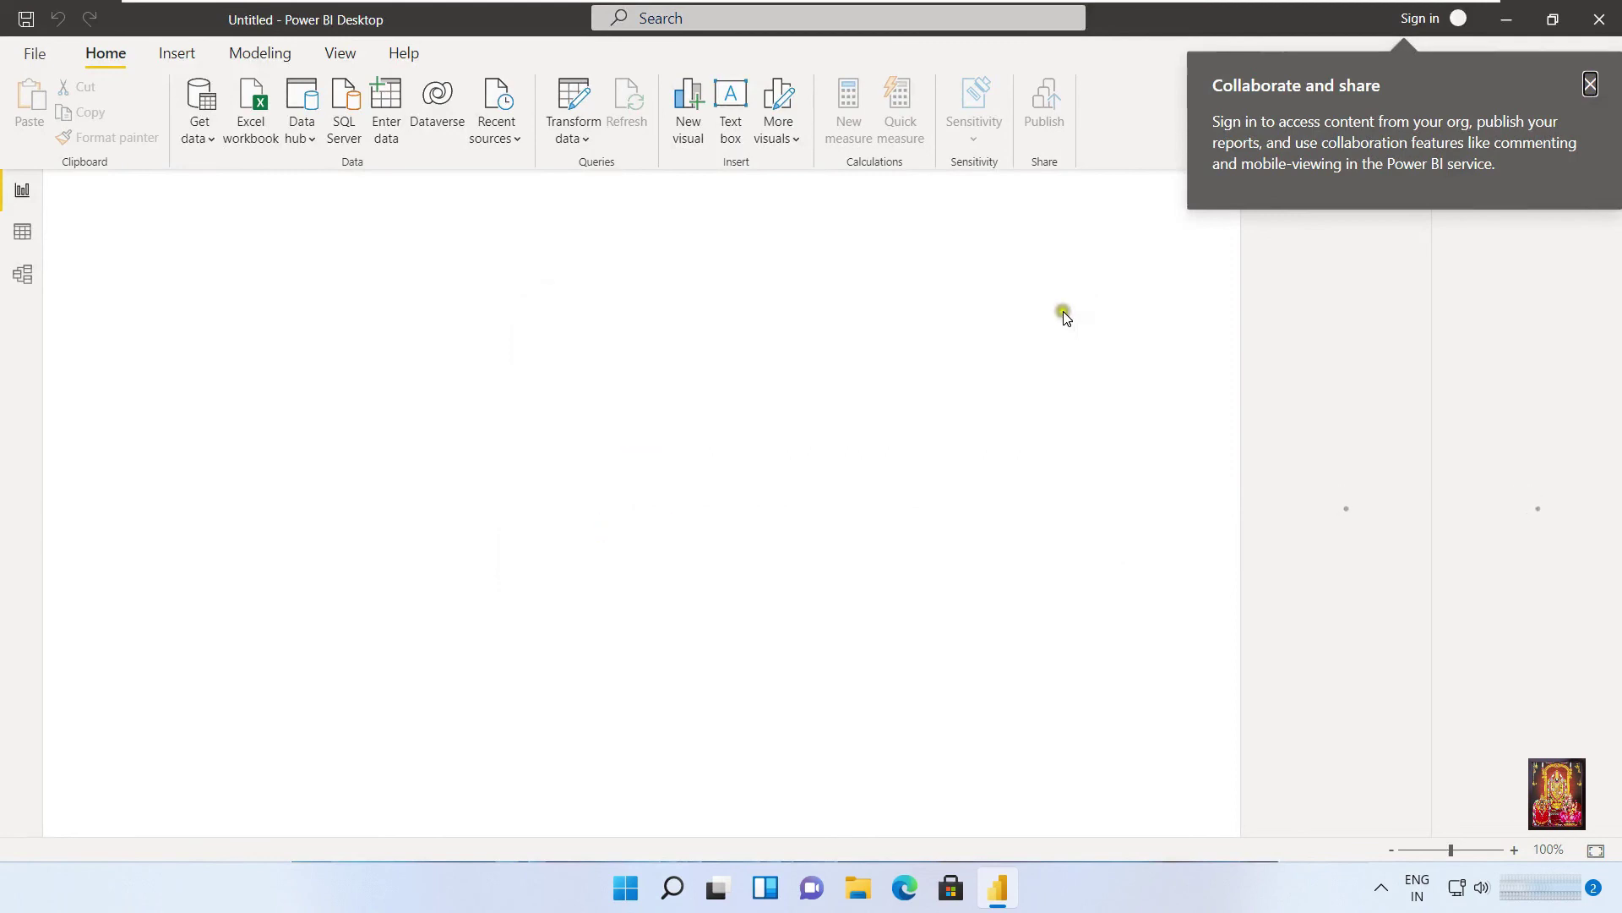